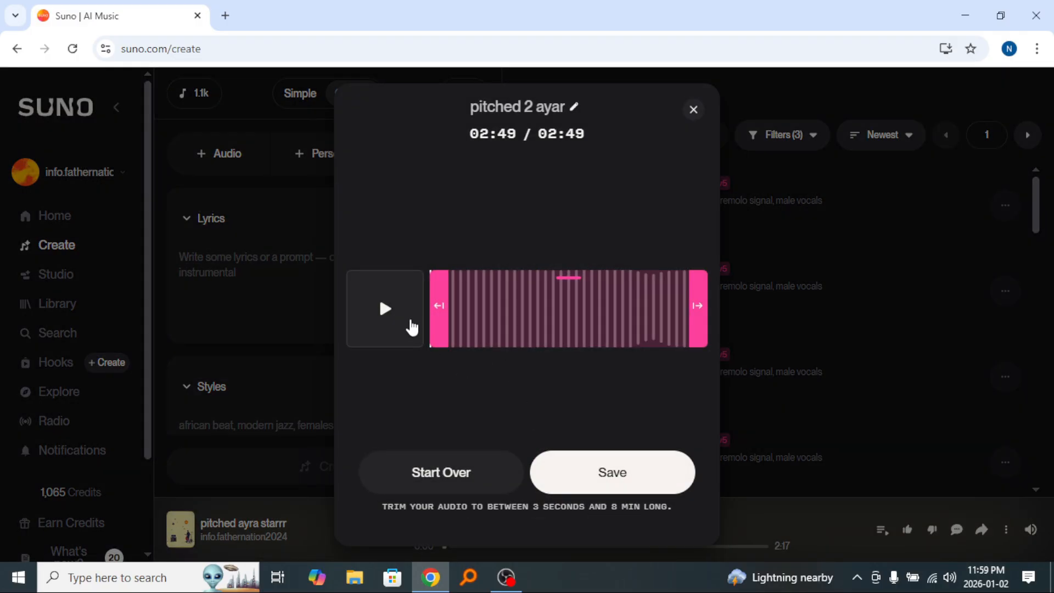
Preview the "pitched 2 ayar" audio and save the full-length upload to the workspace
left_click(394, 313)
left_click(394, 313)
left_click(611, 473)
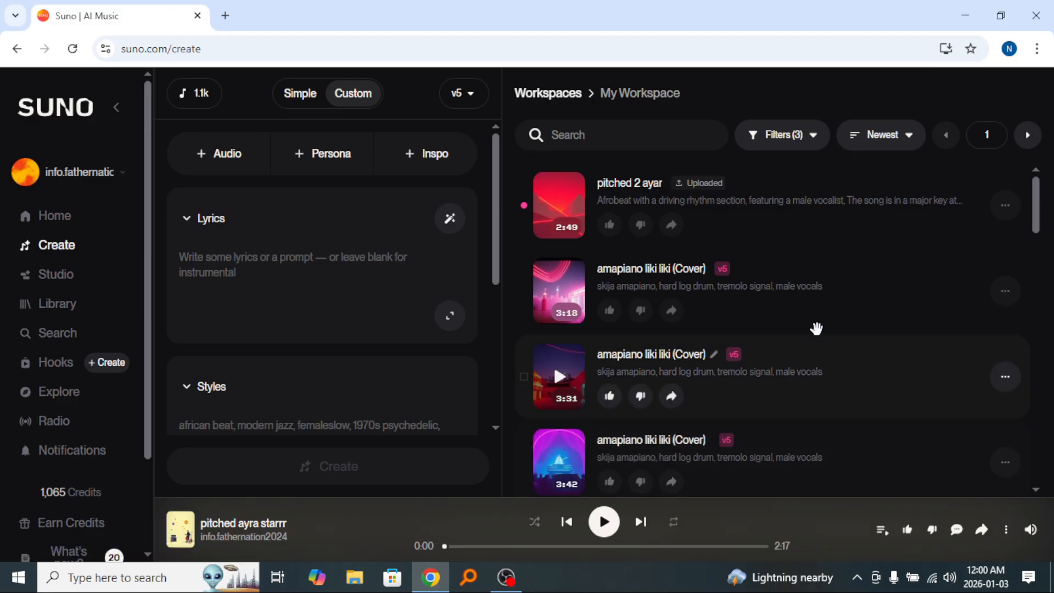
Start a cover based on the uploaded "pitched 2 ayar" track
left_click(1005, 207)
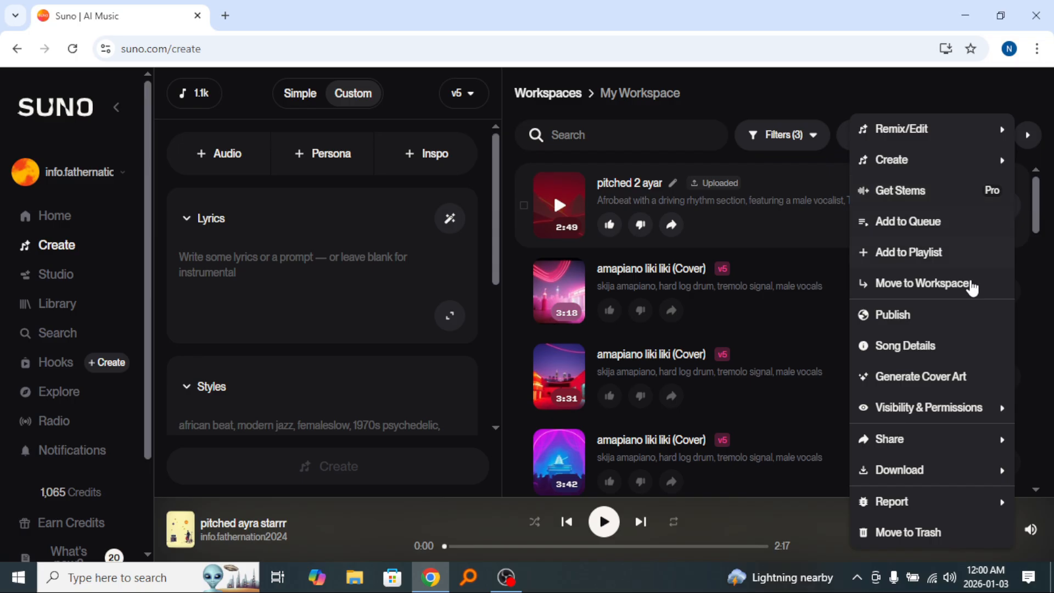
mouse_move(921, 142)
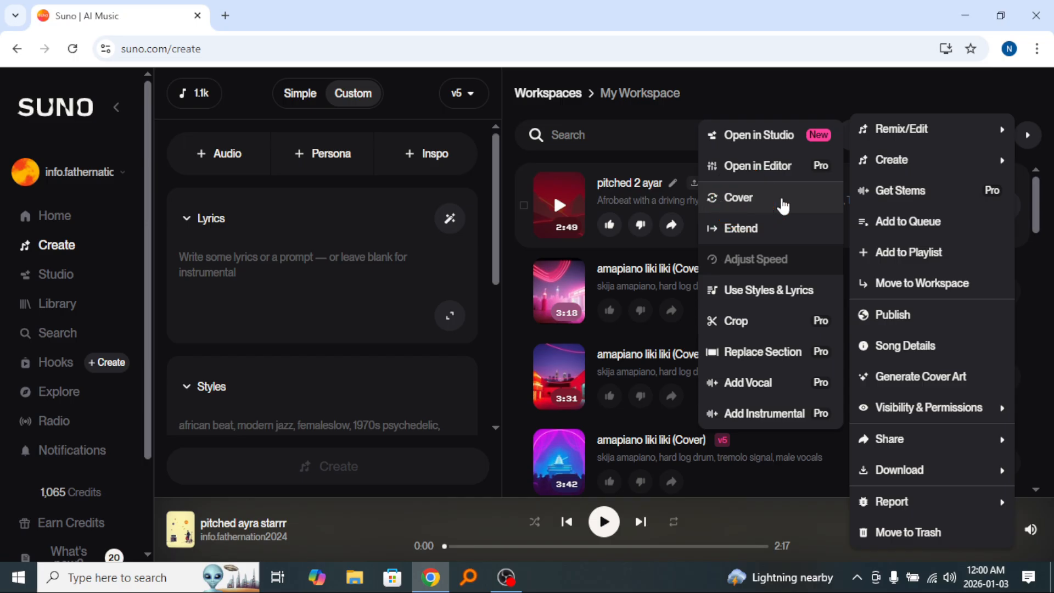
left_click(768, 204)
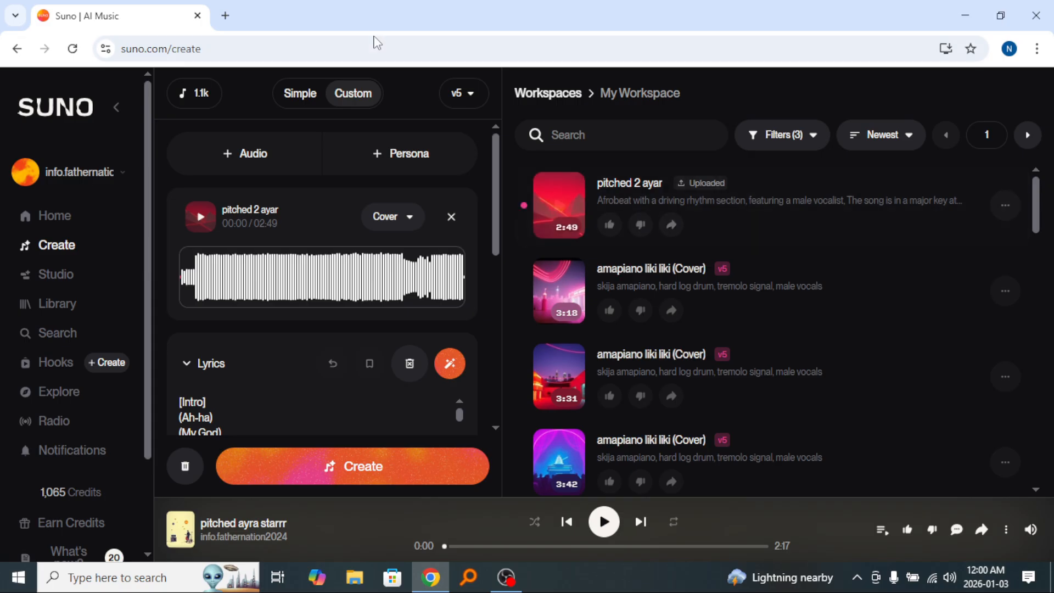
Look through the cover's prefilled lyrics and clear them all
scroll(321, 374, "down", 3)
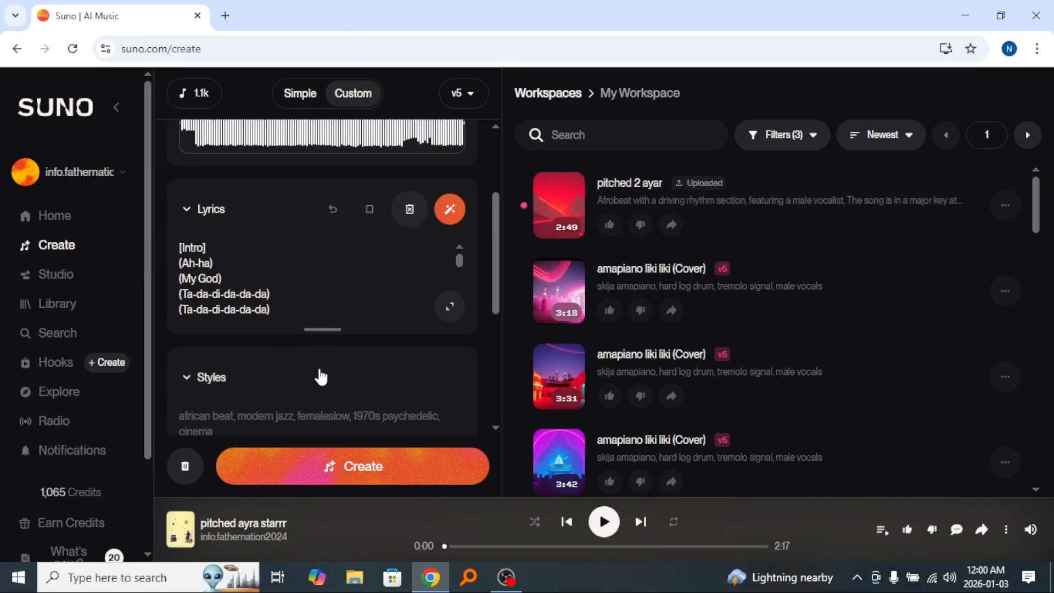
scroll(262, 287, "down", 3)
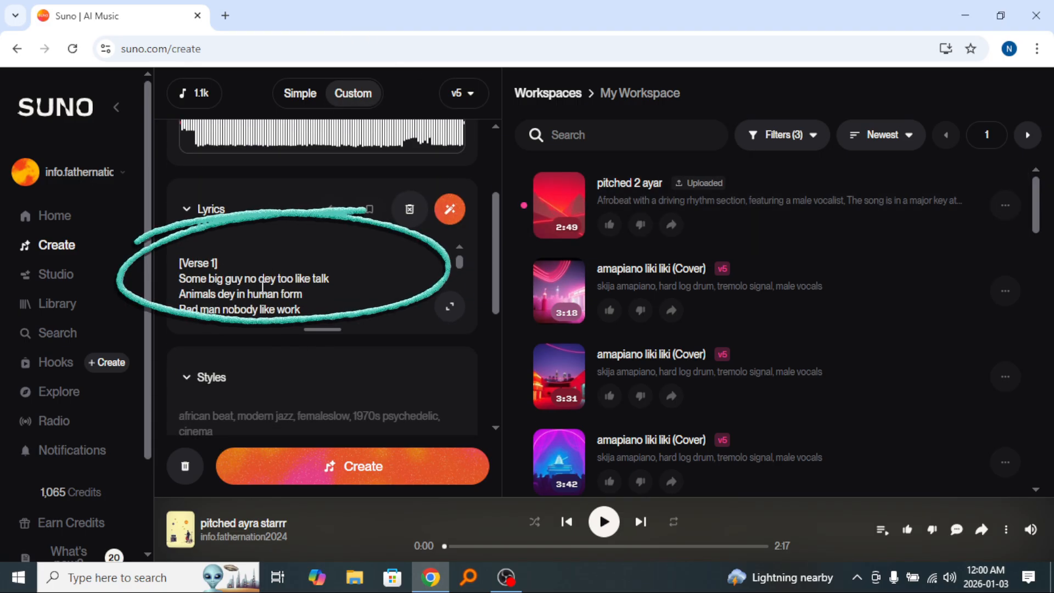
scroll(262, 287, "down", 5)
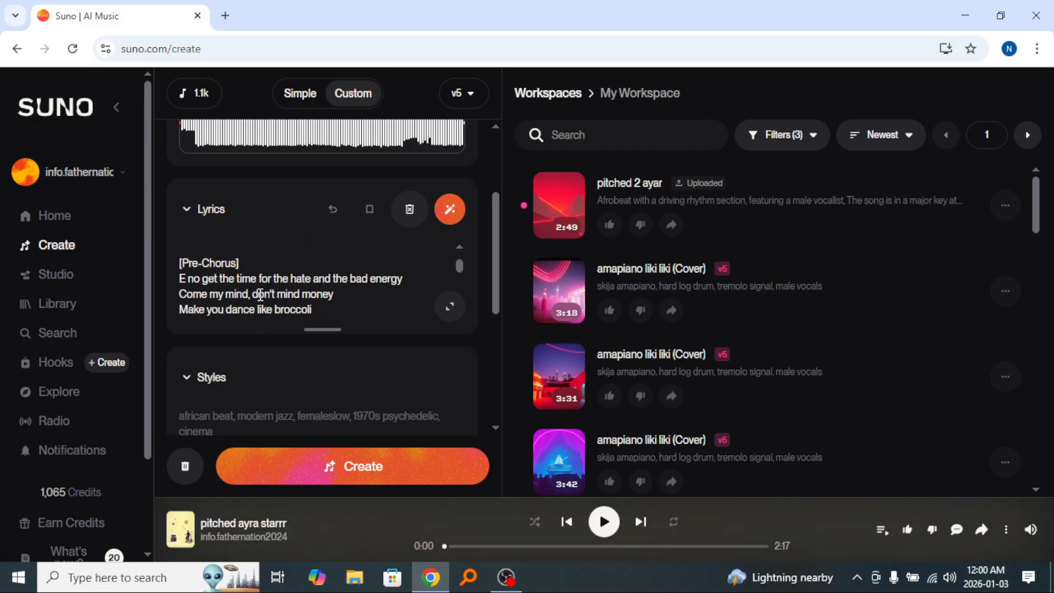
left_click(409, 212)
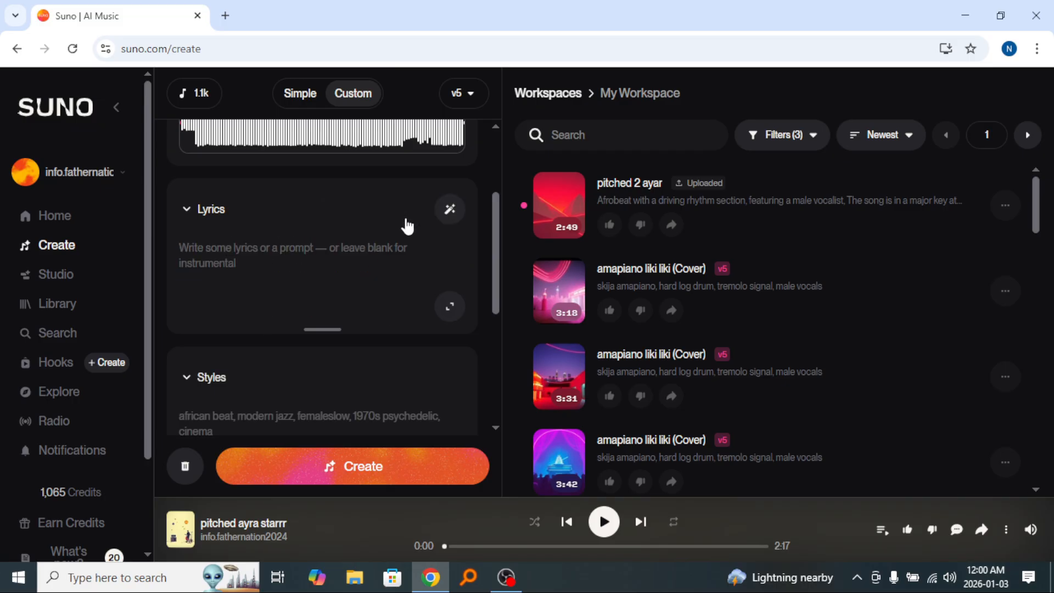
Search Google for chatgpt in a new browser tab and open the ChatGPT website
left_click(226, 23)
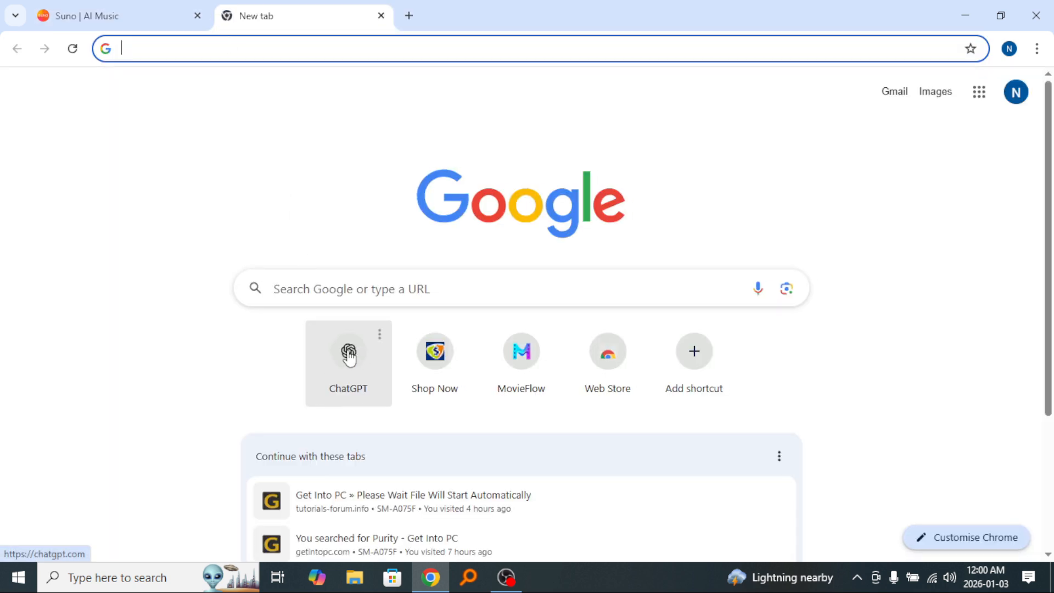
left_click(336, 290)
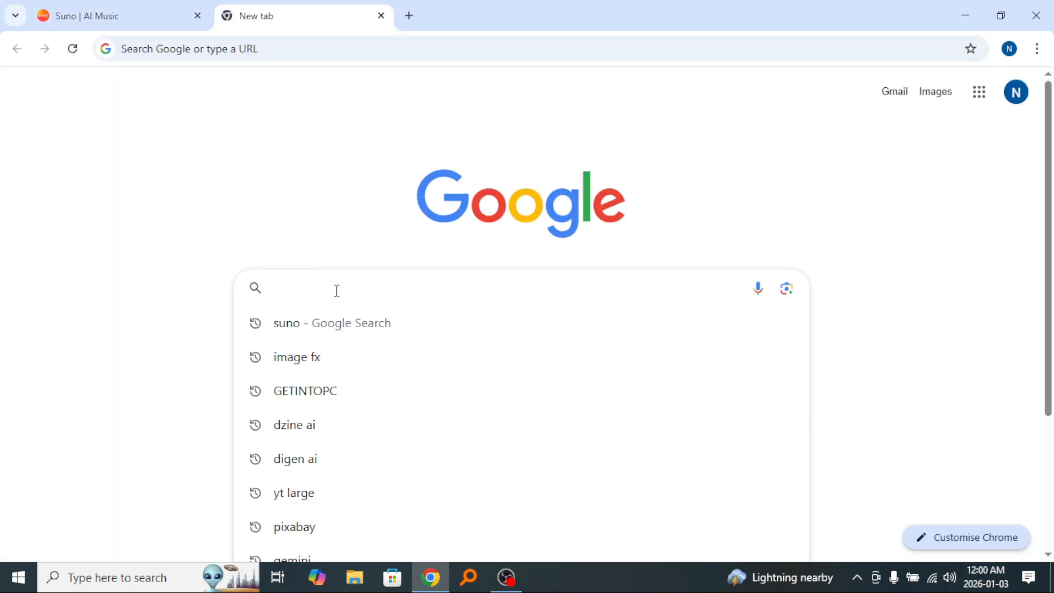
type("ch")
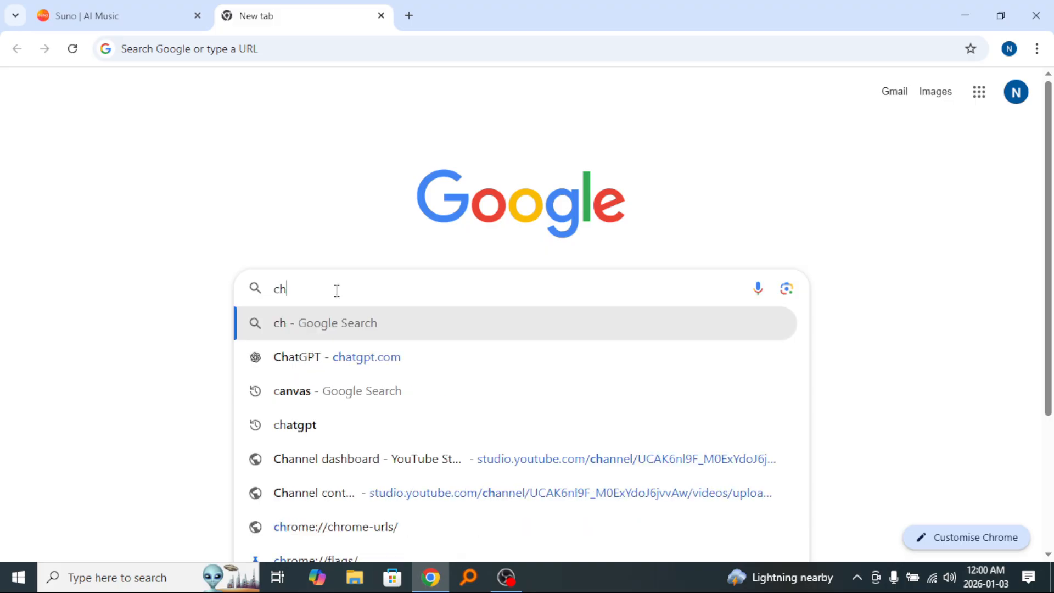
type("atgp")
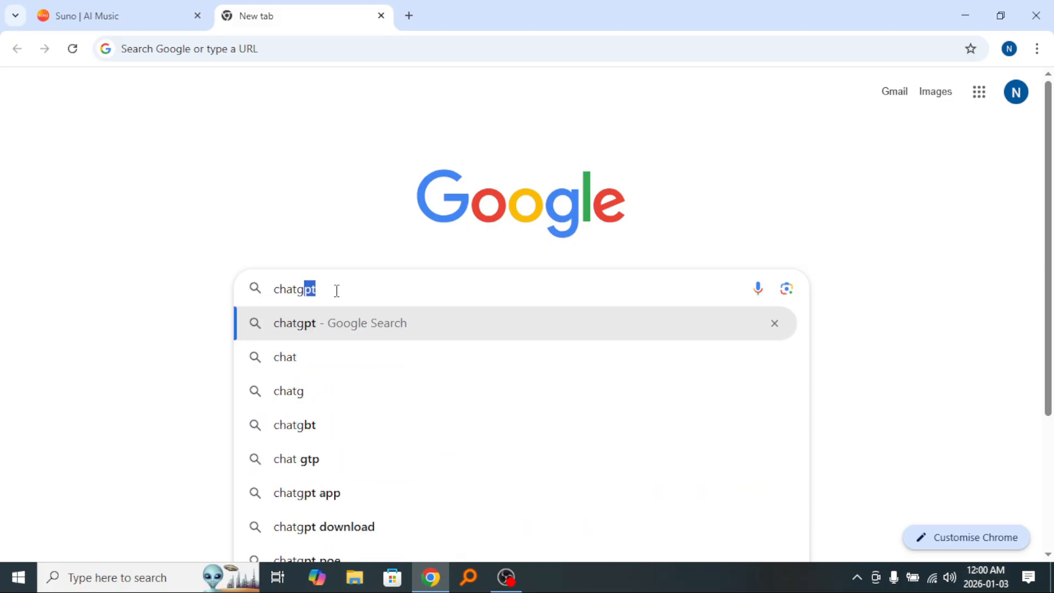
type("t")
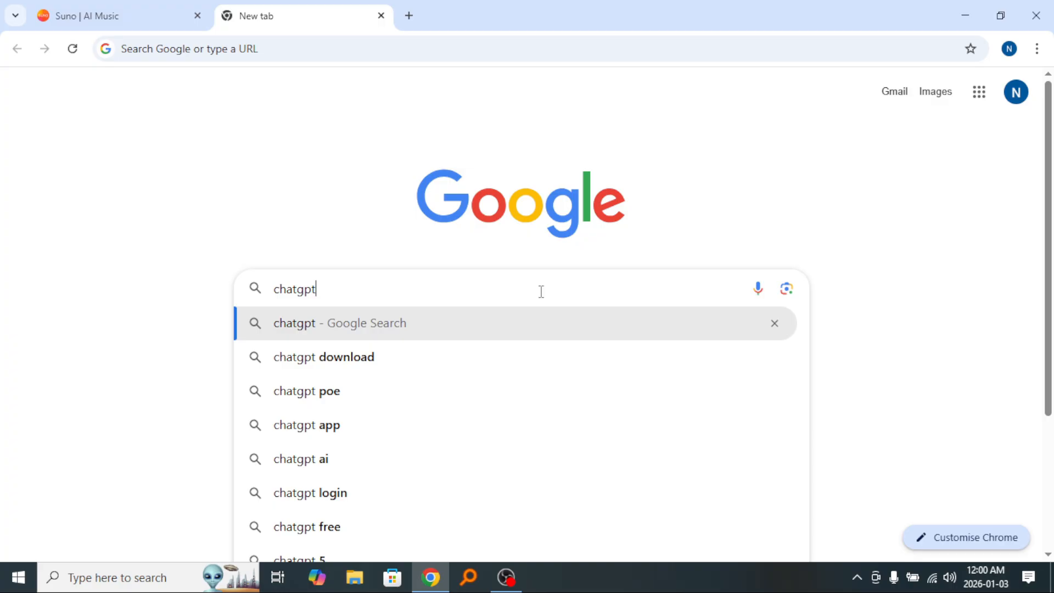
left_click(409, 332)
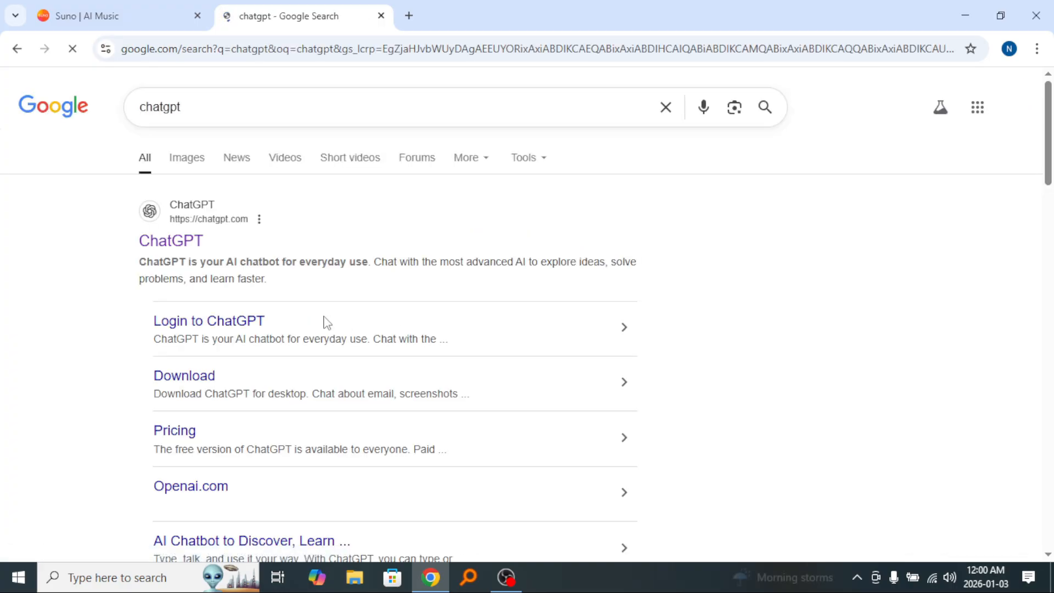
left_click(179, 252)
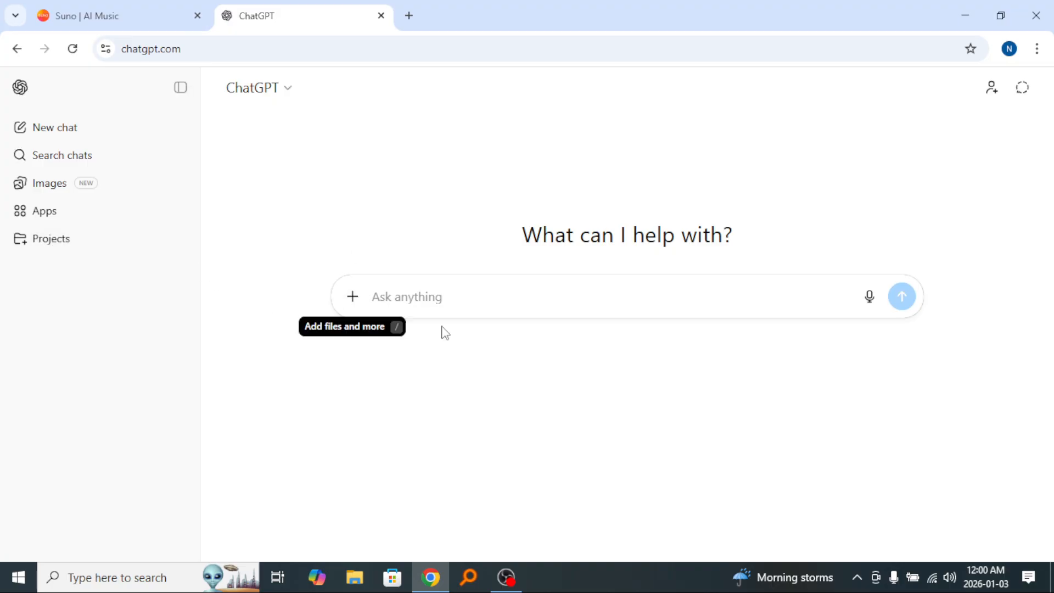
Send ChatGPT the prompt "write a song called I don't love you anymore nigerian accent inspired by ayra starr"
type("write a song ca")
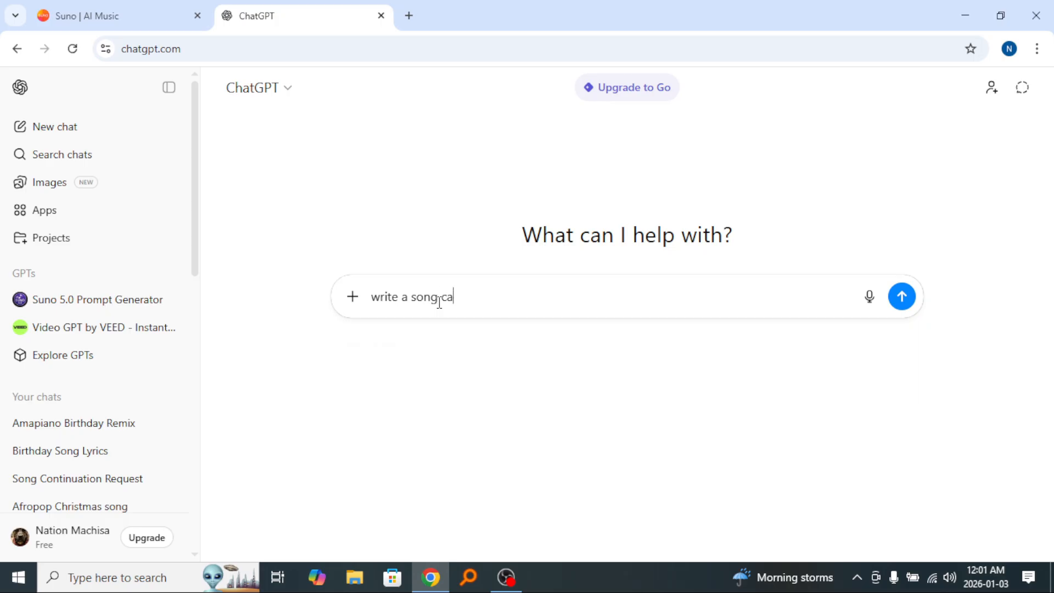
type("lled")
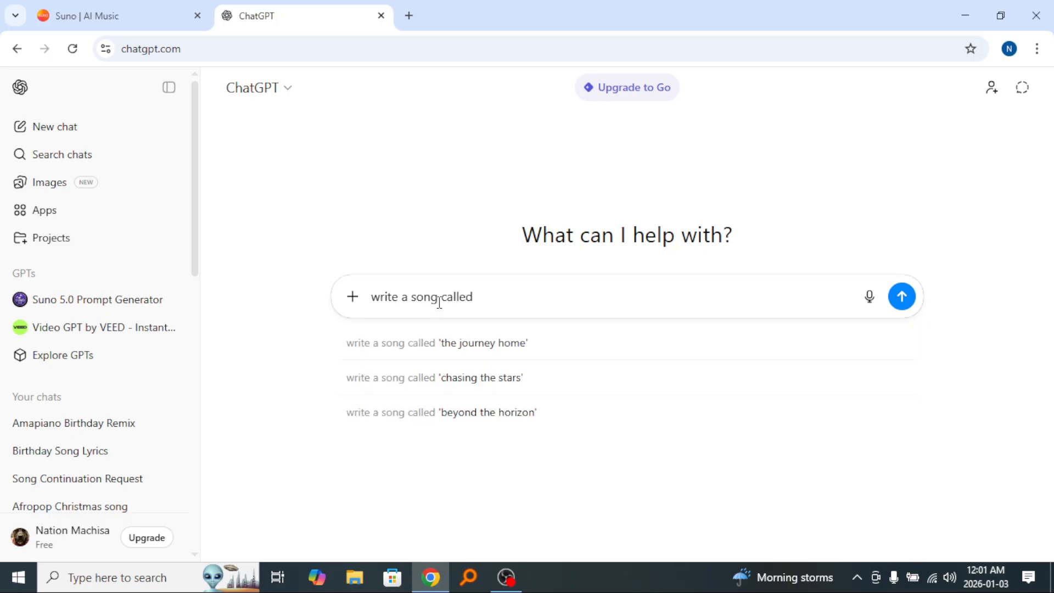
type(" I d")
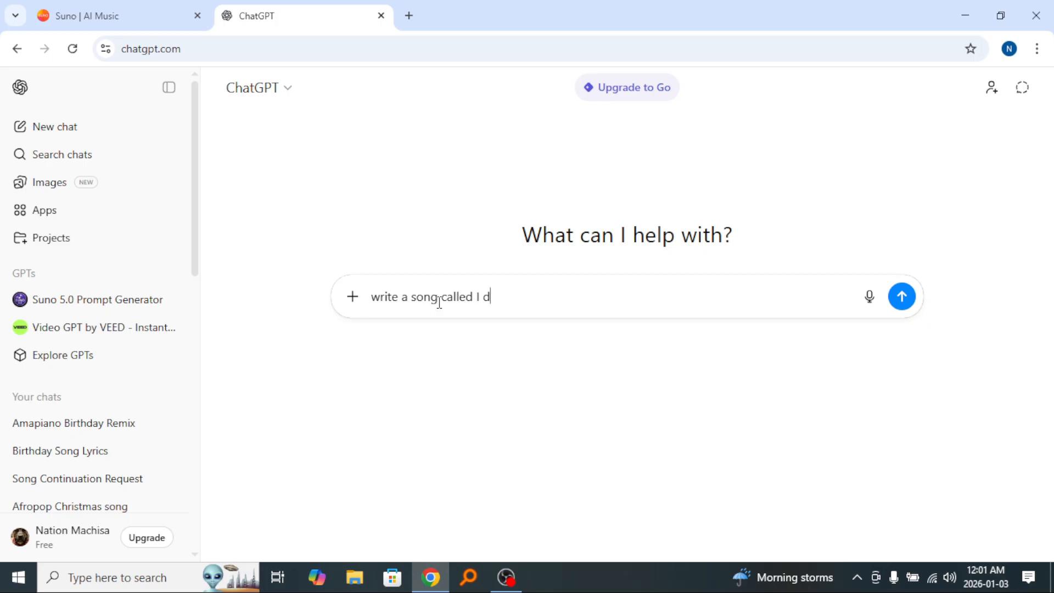
type("ont love you anymore")
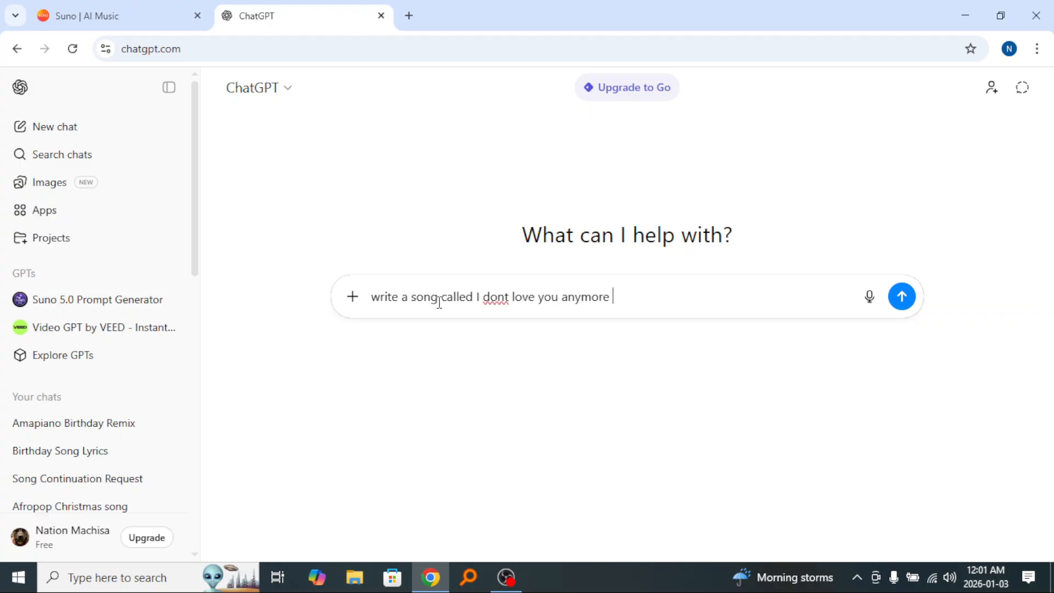
type(" nigerian")
type(" accent us")
key("BackSpace")
key("BackSpace")
type("inspired by")
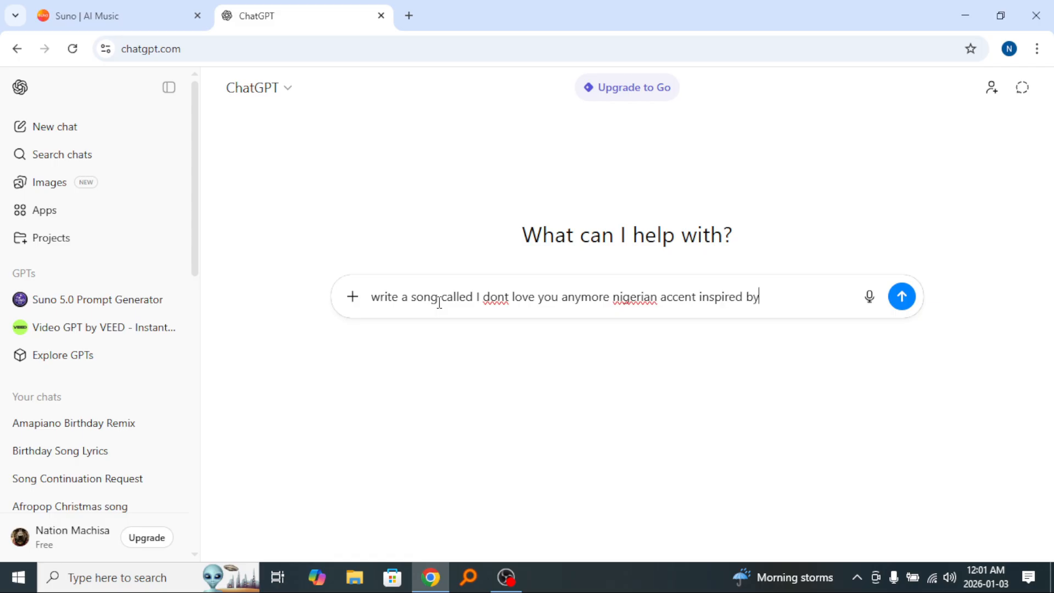
type(" ayrra star")
key("BackSpace")
right_click(506, 304)
left_click(524, 238)
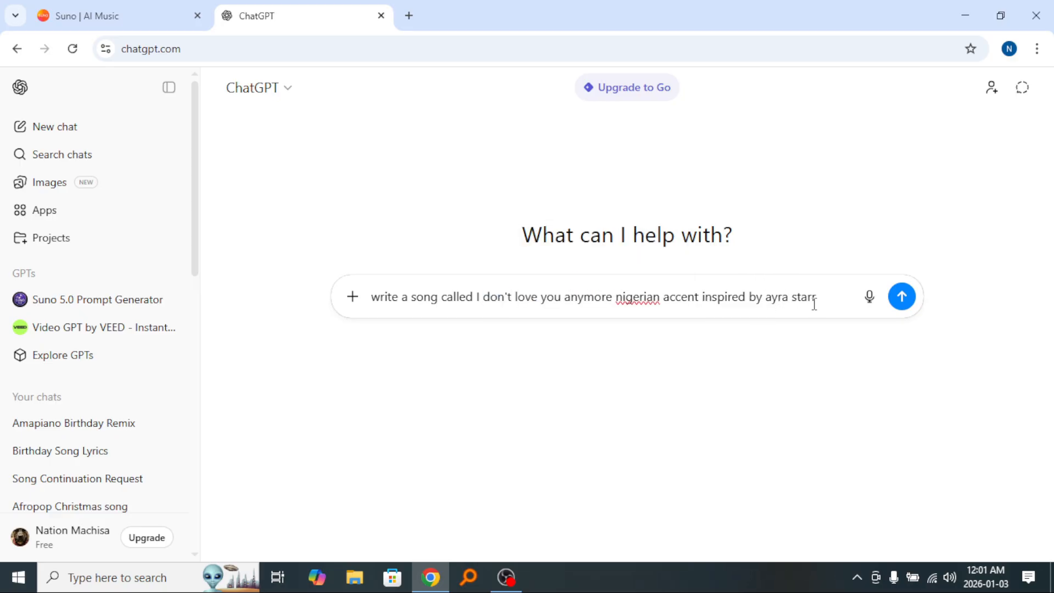
left_click(902, 297)
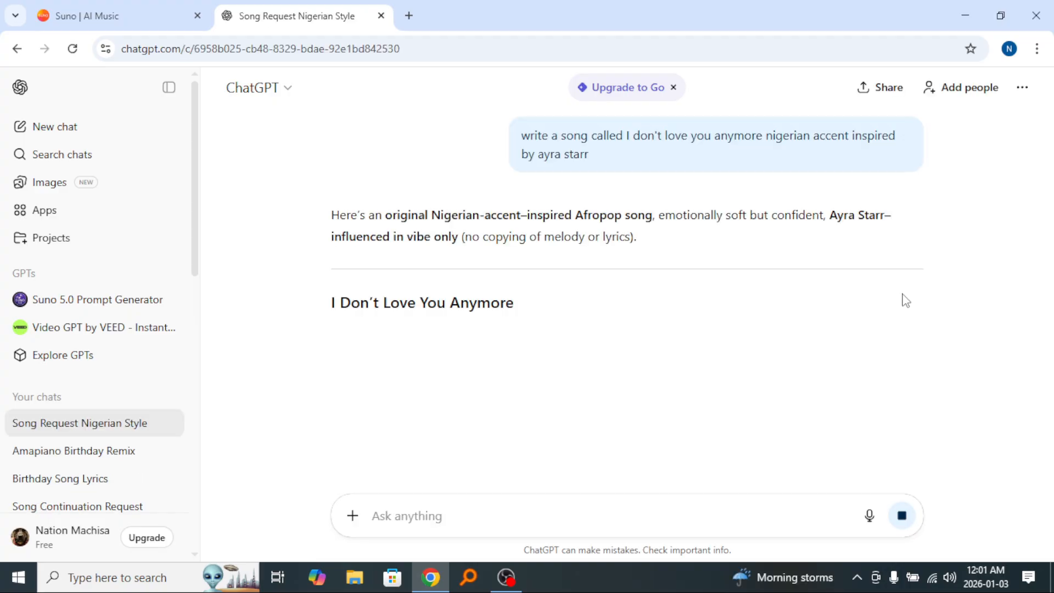
Copy the generated song lyrics from the [Intro] heading through the last line of the [Outro]
scroll(750, 295, "down", 1)
scroll(730, 298, "down", 1)
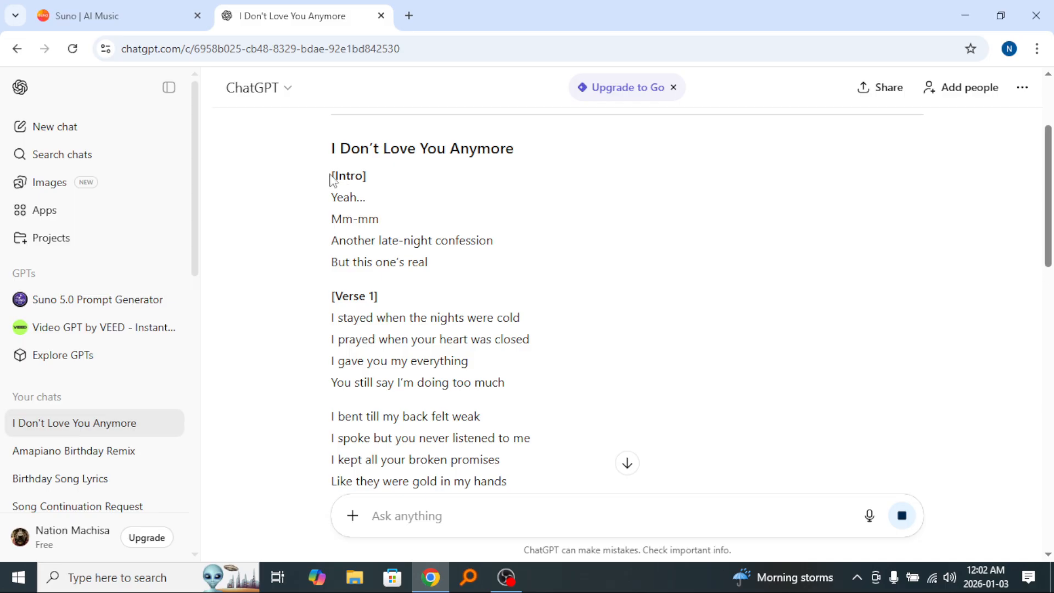
left_click_drag(332, 177, 454, 287)
right_click(442, 244)
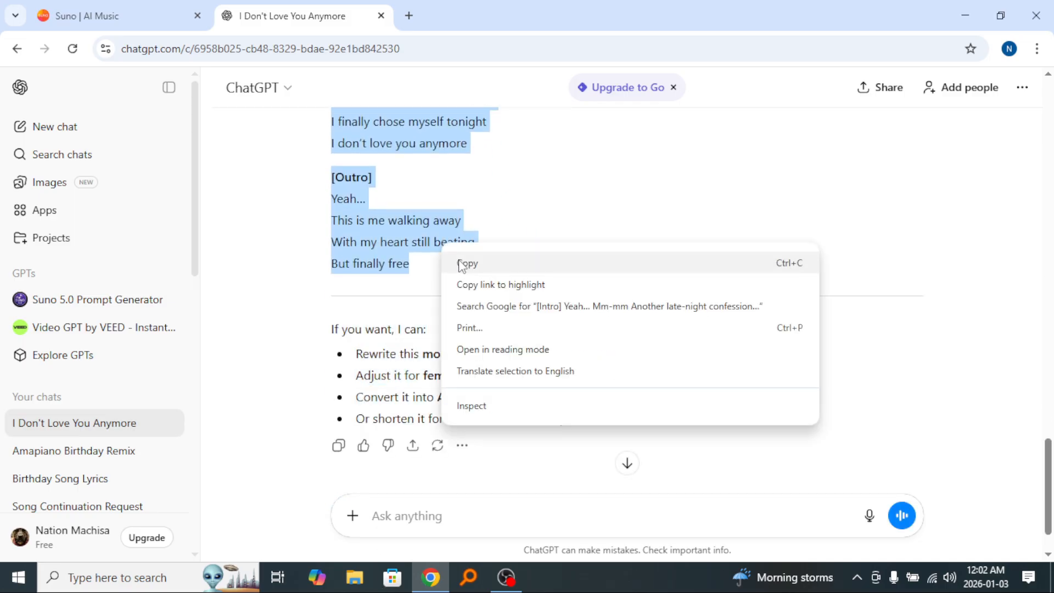
left_click(460, 264)
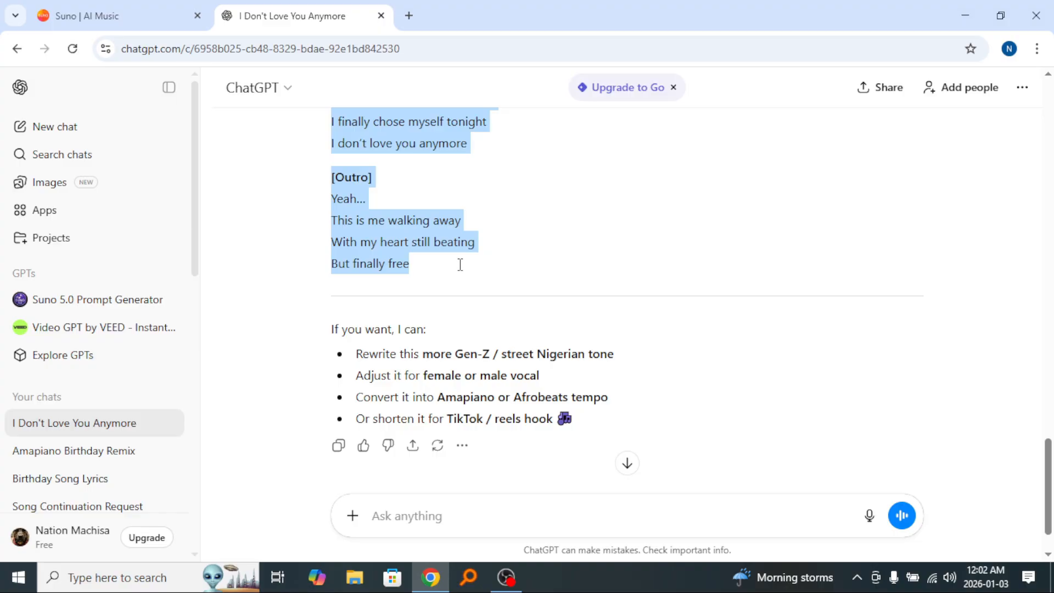
Switch back to Suno and paste the copied lyrics into the cover's empty lyrics field
left_click(82, 17)
left_click(231, 259)
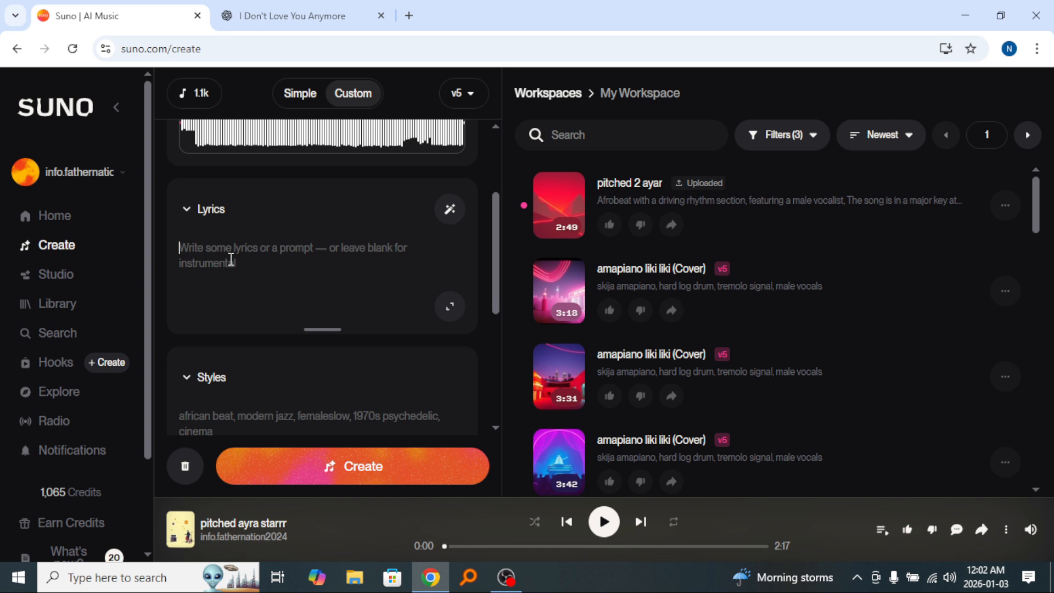
key("ctrl+v")
scroll(231, 250, "up", 10)
scroll(247, 253, "up", 5)
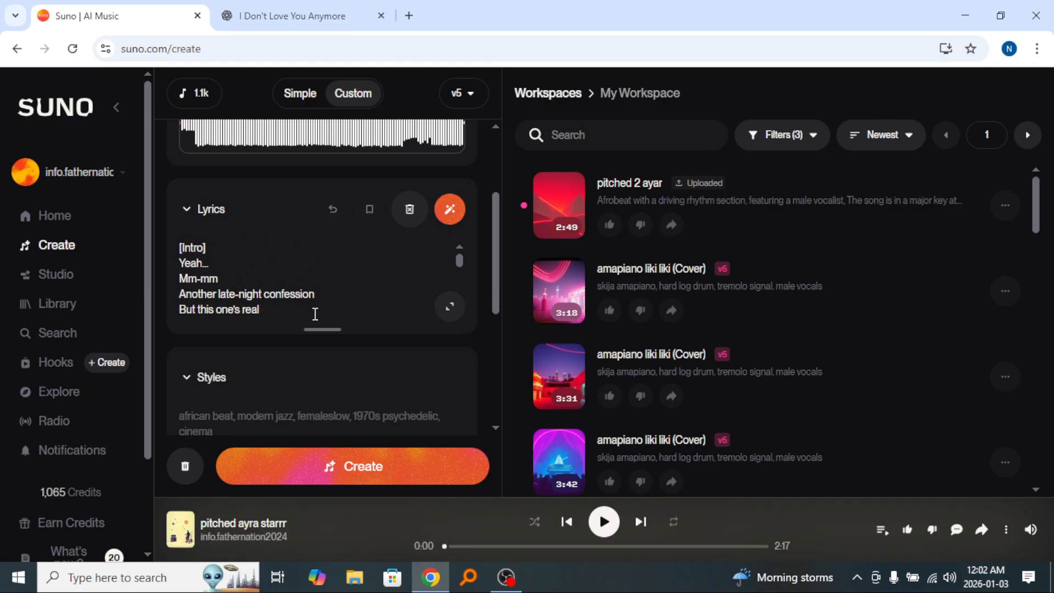
Enter the styles "afropop beat, add lead guitar, congas, femele voice" for the cover
scroll(323, 348, "down", 3)
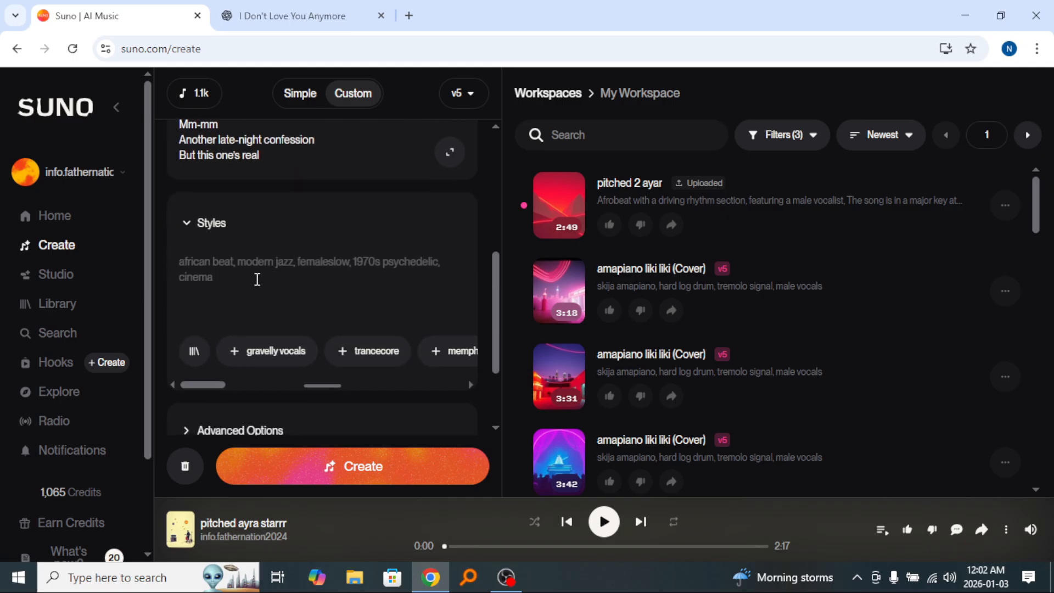
left_click(256, 279)
type("afropop, beat,")
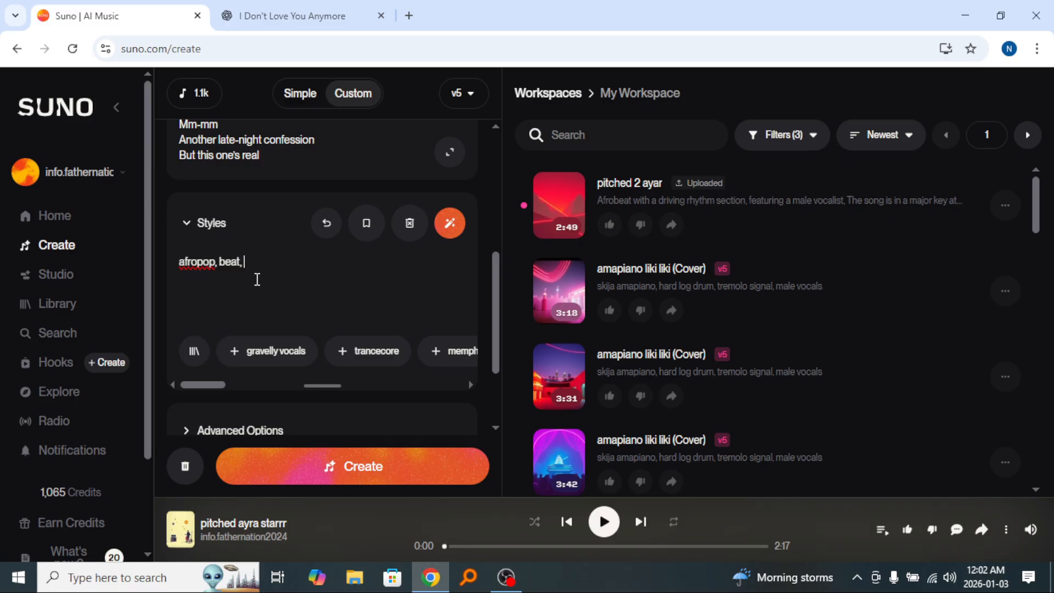
type("add")
type("lead guitar, com")
key("BackSpace")
type("ngas")
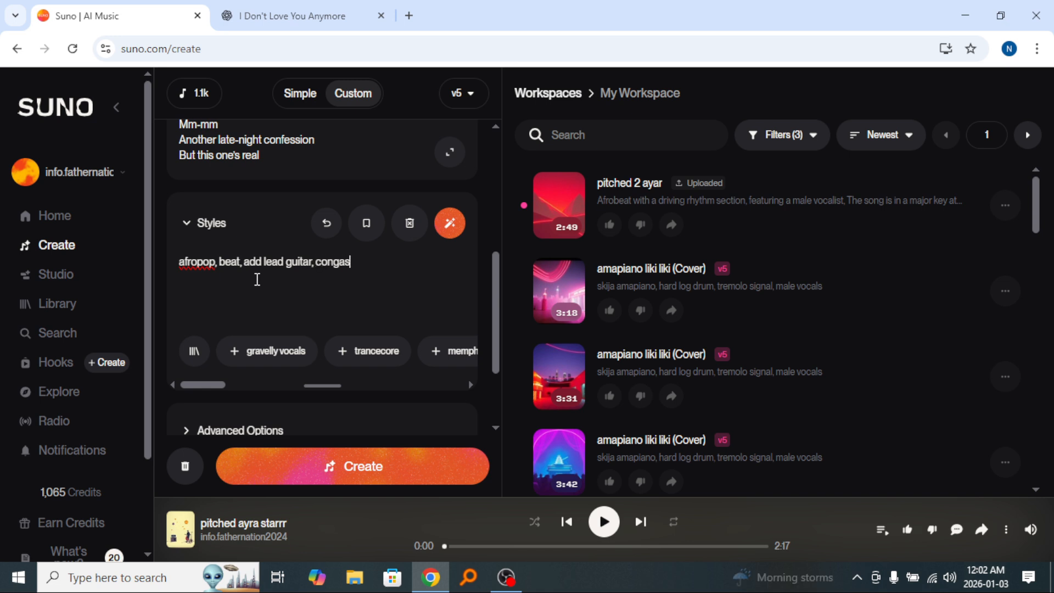
type(", femele voice")
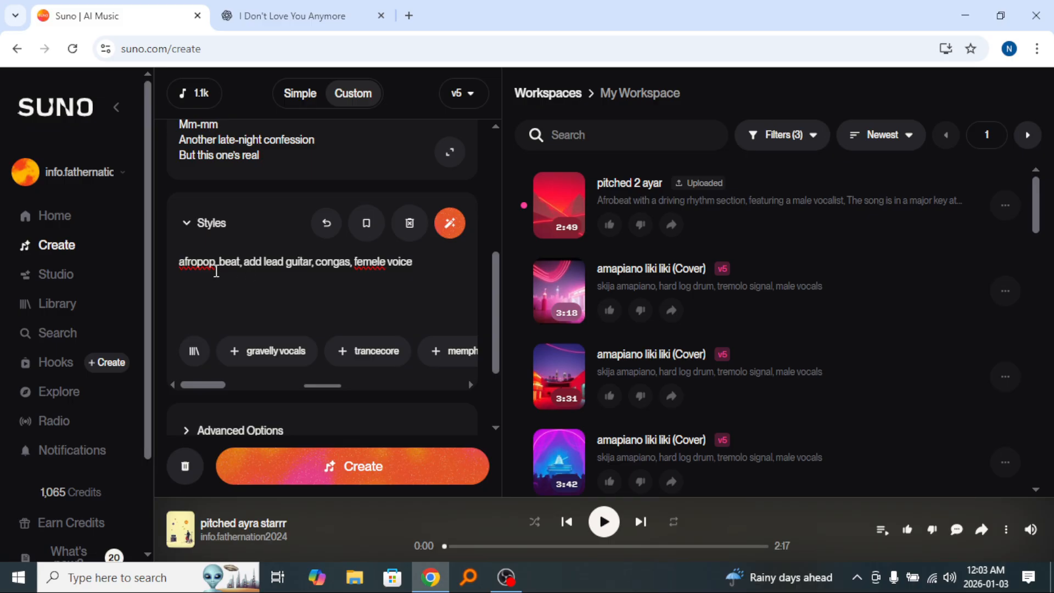
key("BackSpace")
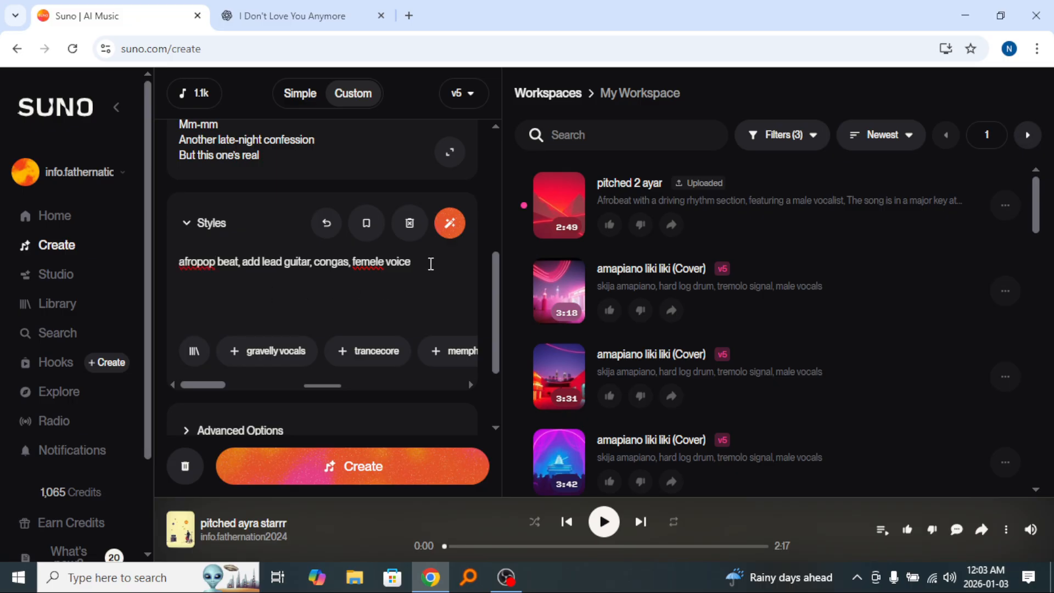
left_click(347, 286)
Expand the cover's advanced options and set the vocal gender to Female
scroll(351, 312, "down", 2)
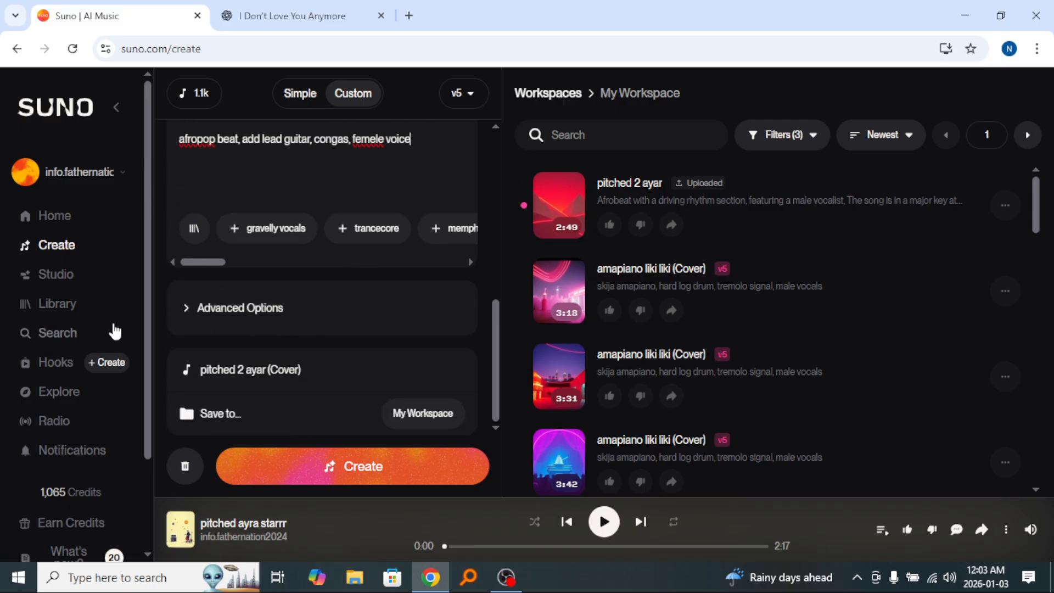
left_click(253, 309)
scroll(253, 308, "down", 4)
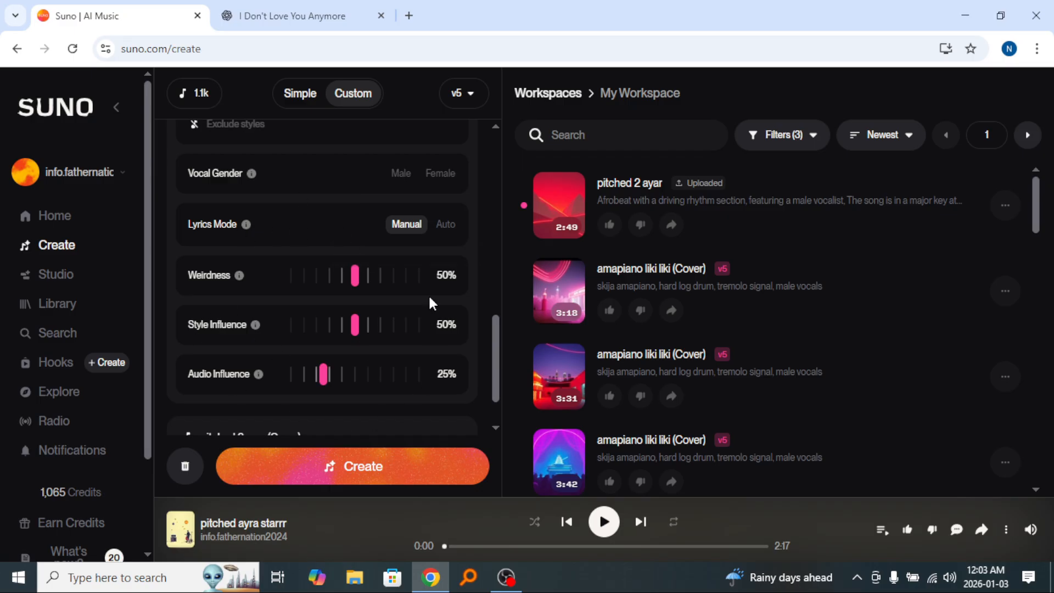
scroll(431, 258, "up", 3)
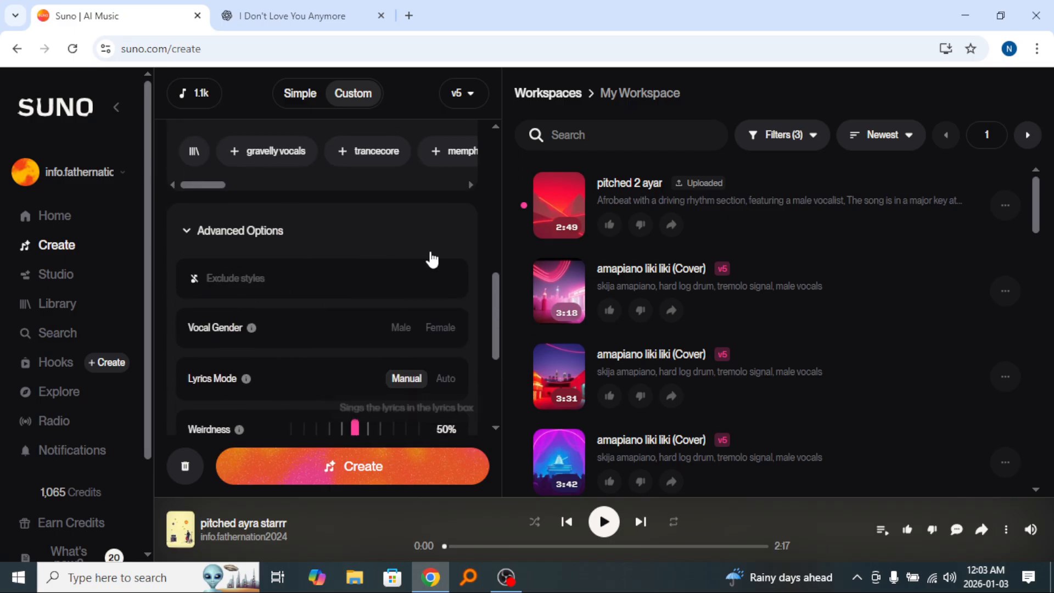
left_click(434, 328)
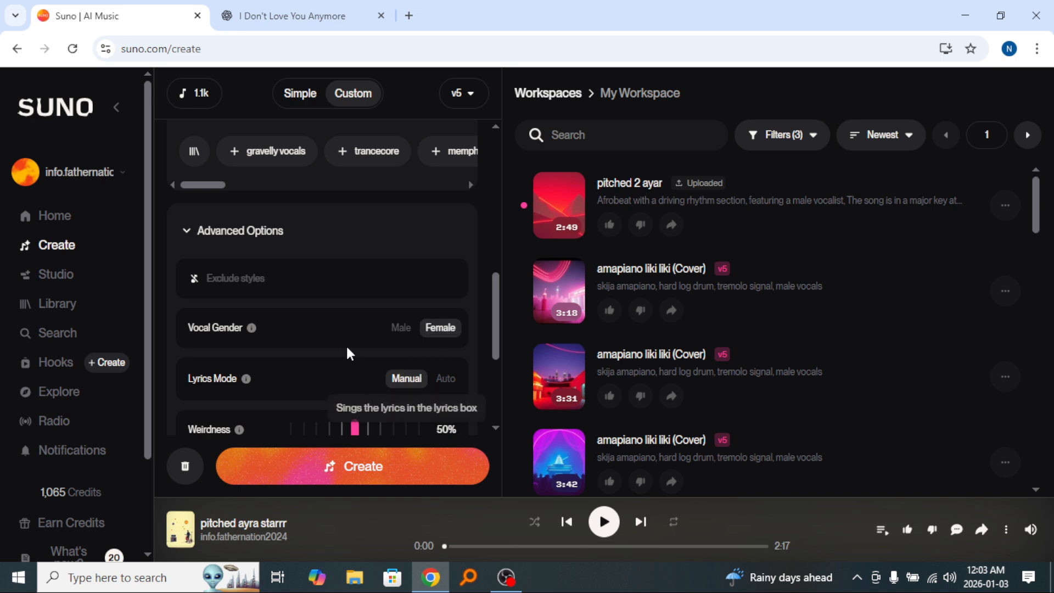
Set the cover's Style Influence to 75% and Audio Influence to 65%
scroll(343, 349, "down", 1)
scroll(338, 341, "down", 1)
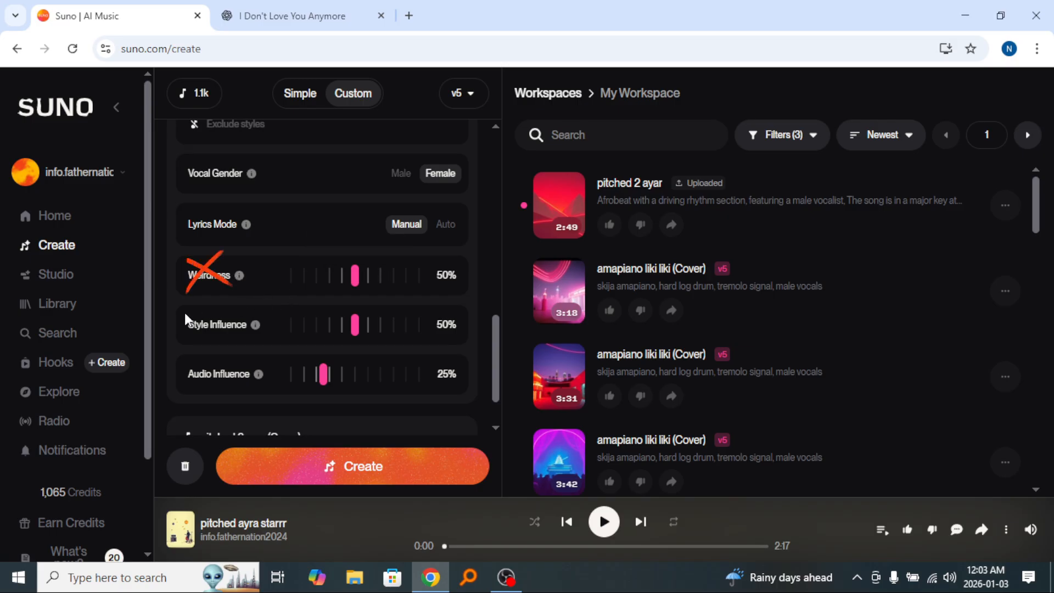
left_click_drag(355, 332, 388, 364)
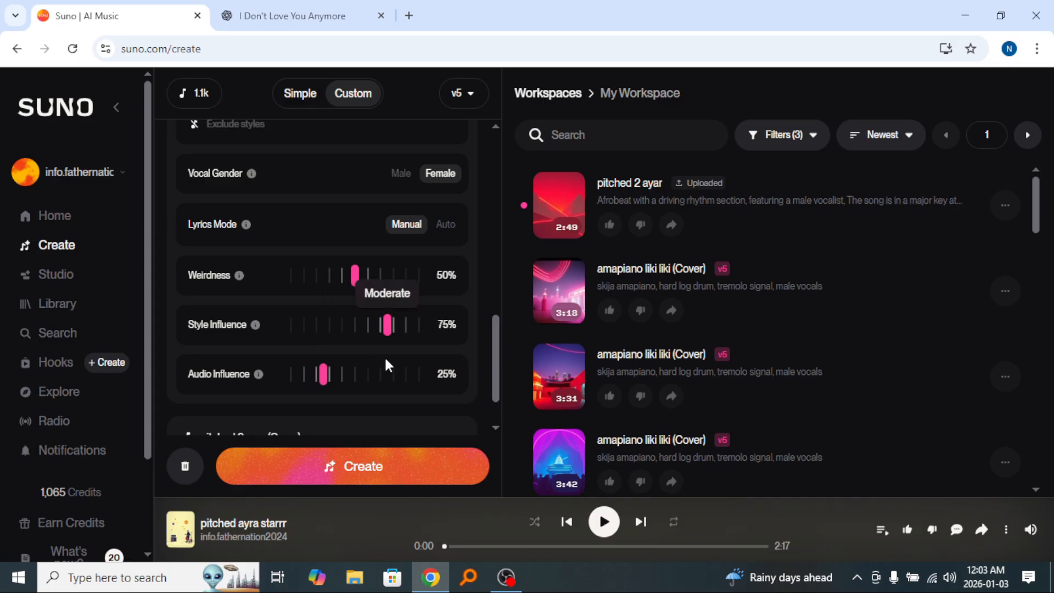
scroll(386, 364, "down", 2)
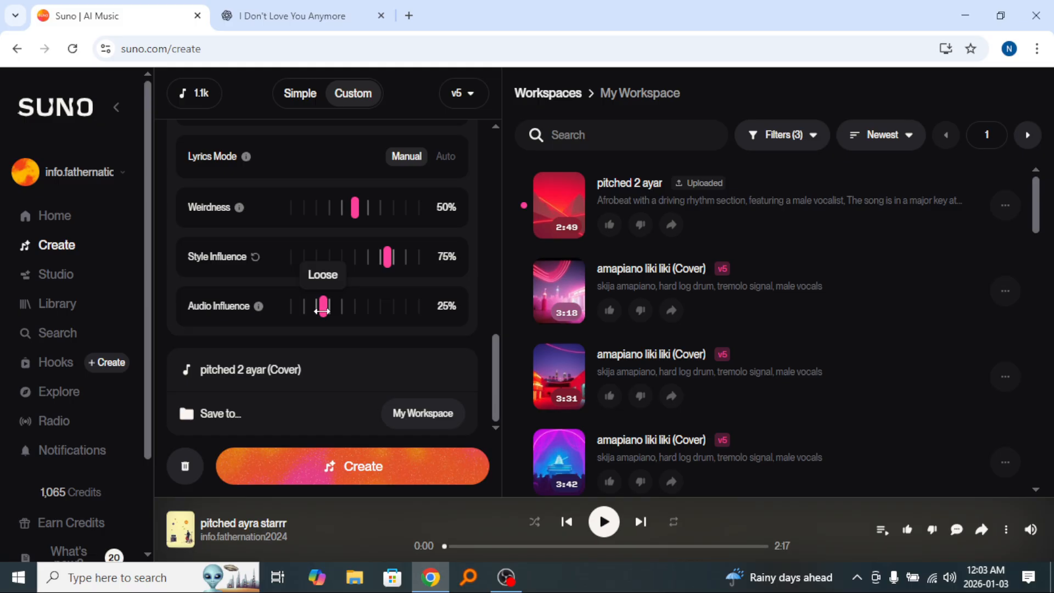
left_click_drag(323, 310, 373, 313)
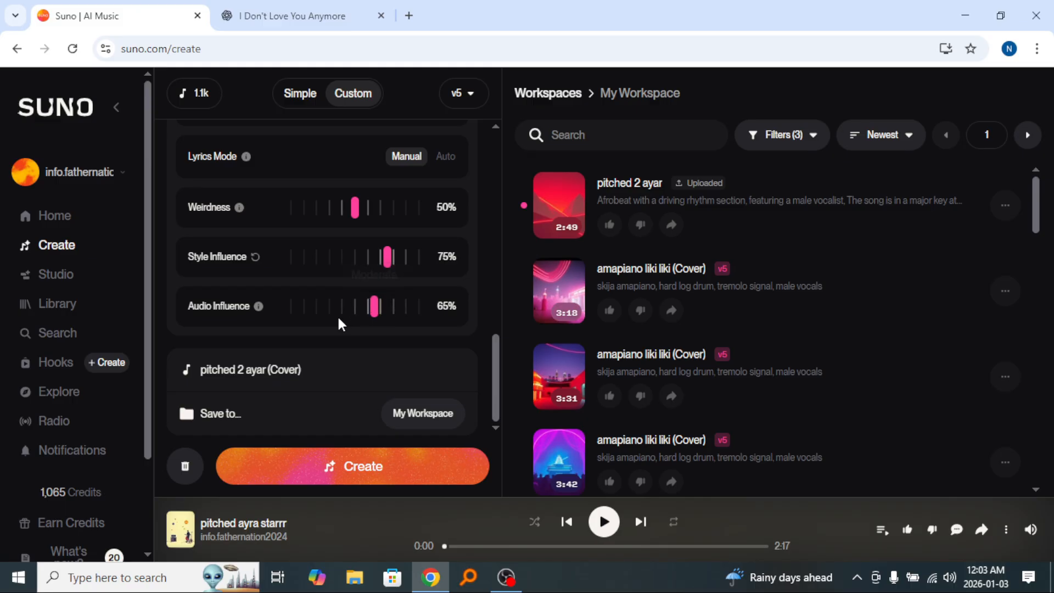
Replace the cover's title with "i dont love you anymore"
left_click(314, 372)
left_click_drag(314, 373, 200, 381)
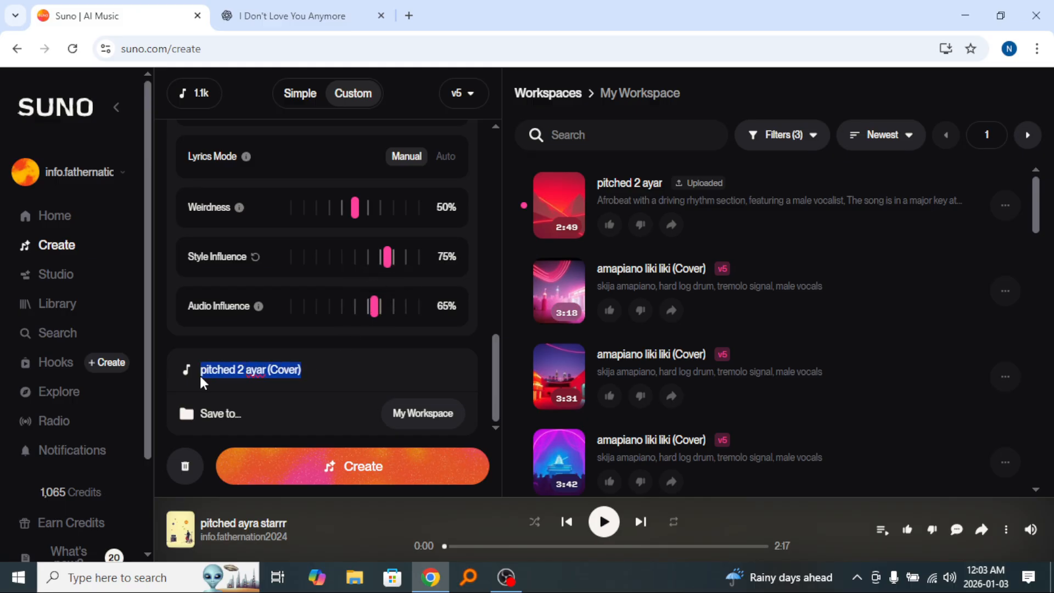
type("i")
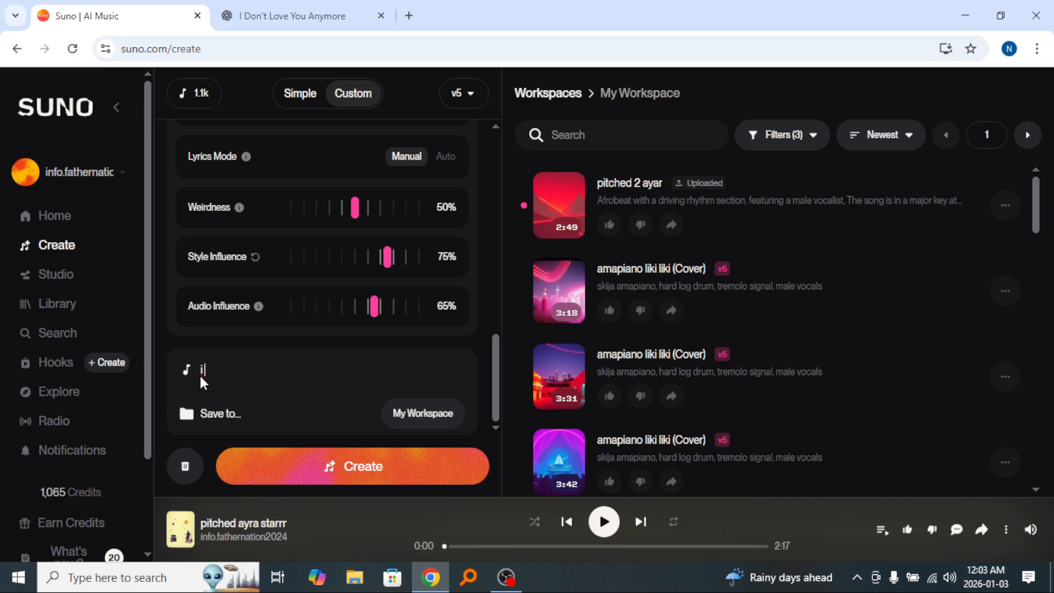
type(" dont love y")
type("ou anymore")
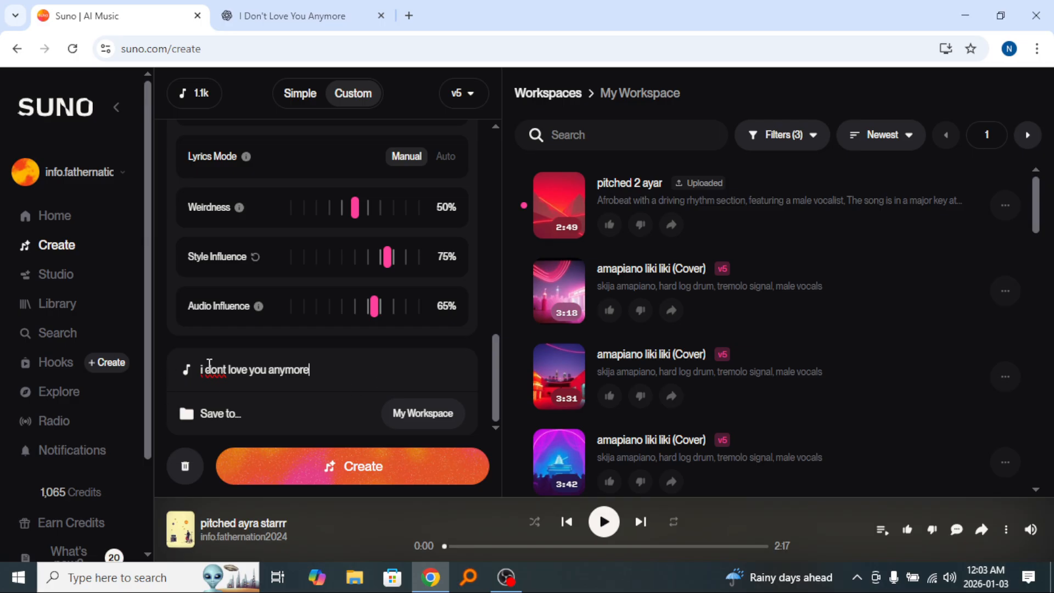
Review the cover's audio, lyrics and styles, and generate the song
scroll(379, 392, "up", 5)
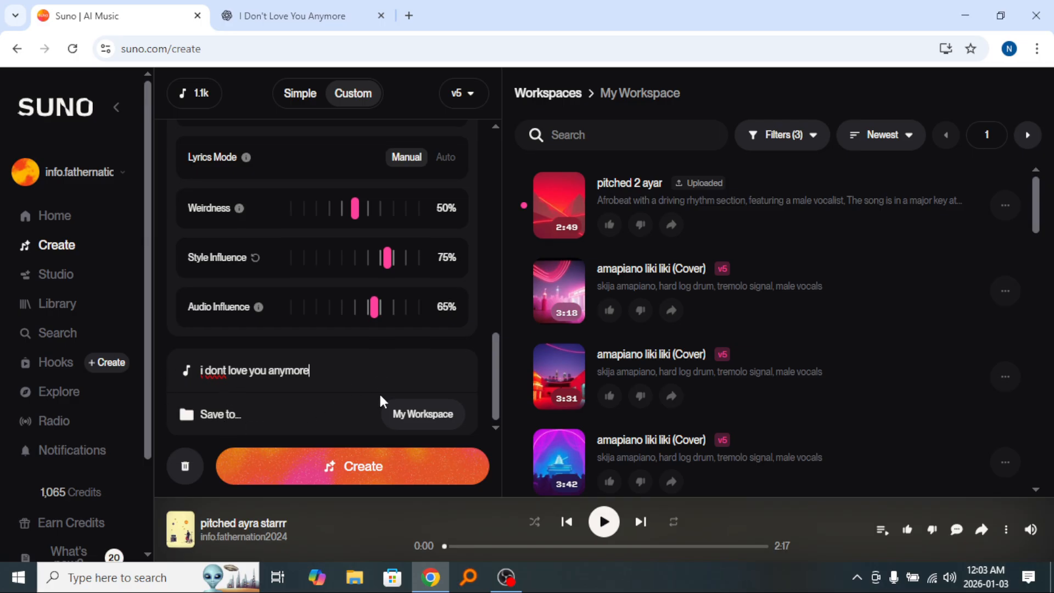
scroll(379, 393, "up", 5)
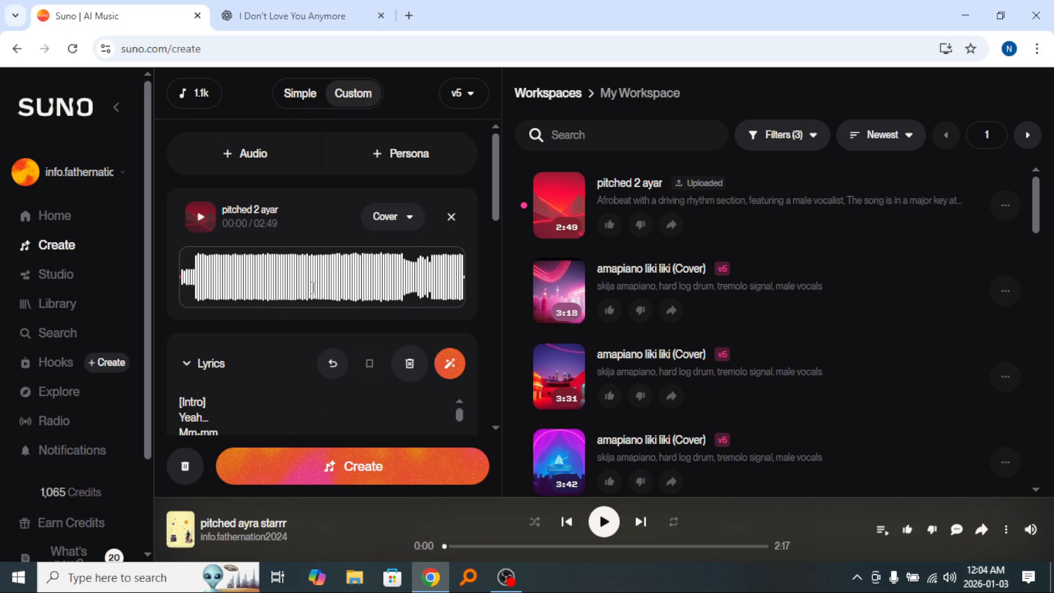
scroll(313, 287, "down", 4)
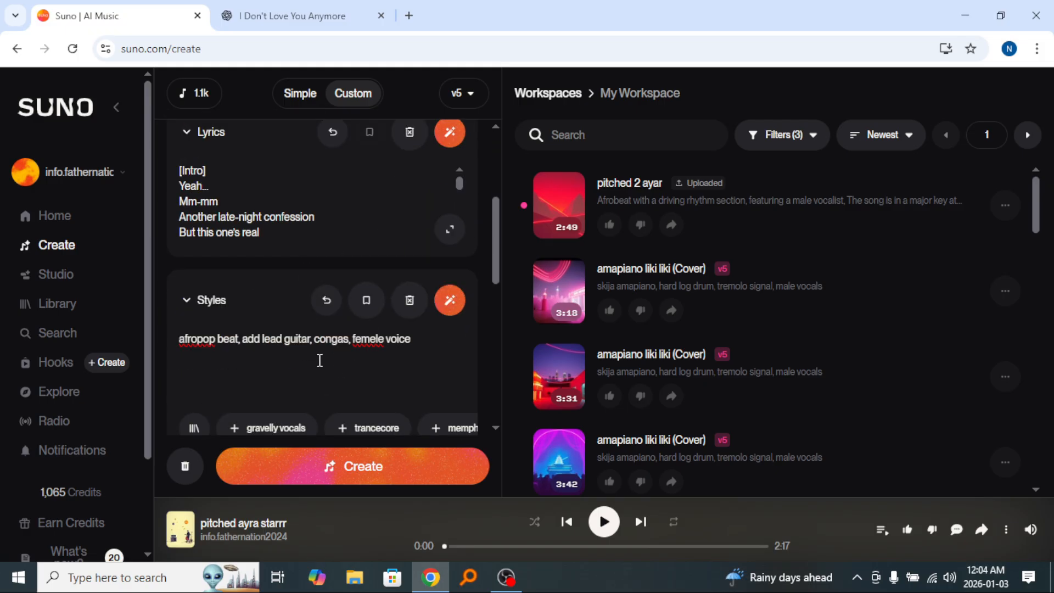
scroll(320, 360, "down", 5)
left_click(346, 466)
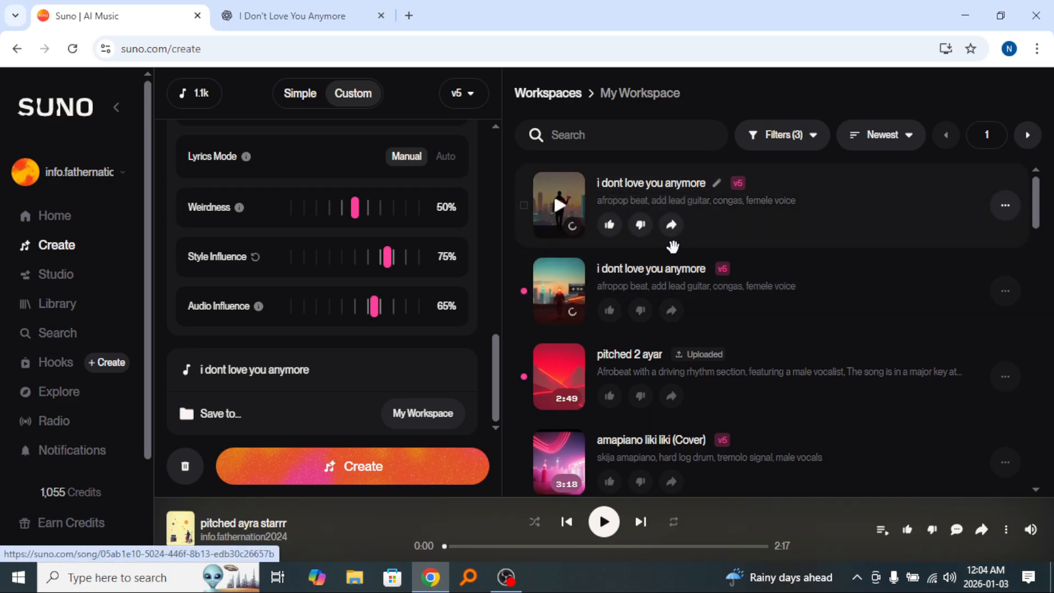
Play part of each of the two generated "i dont love you anymore" versions and check the speaker volume
left_click(563, 210)
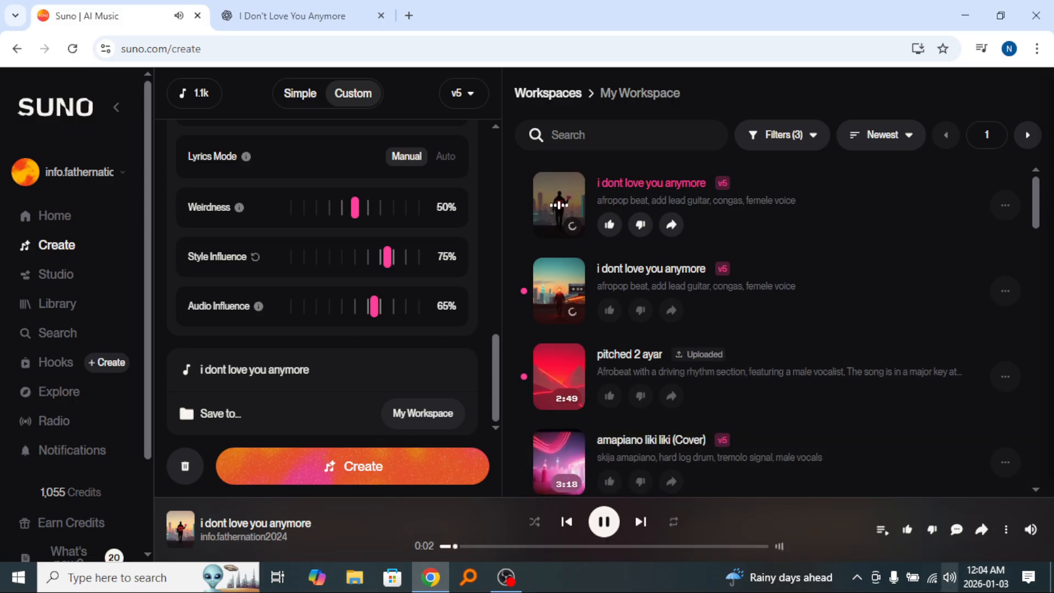
left_click(949, 577)
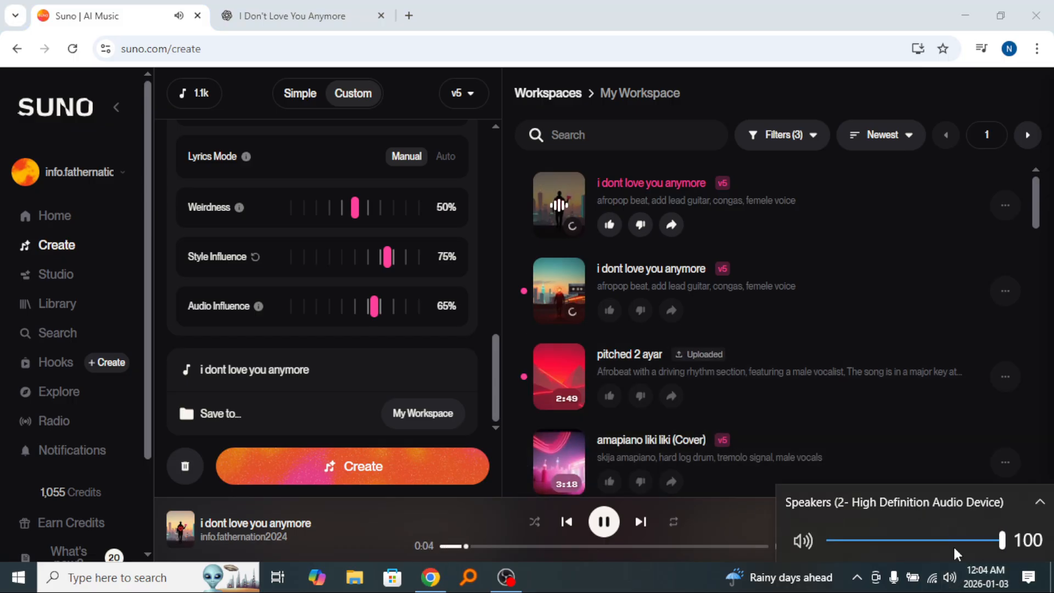
left_click(764, 1)
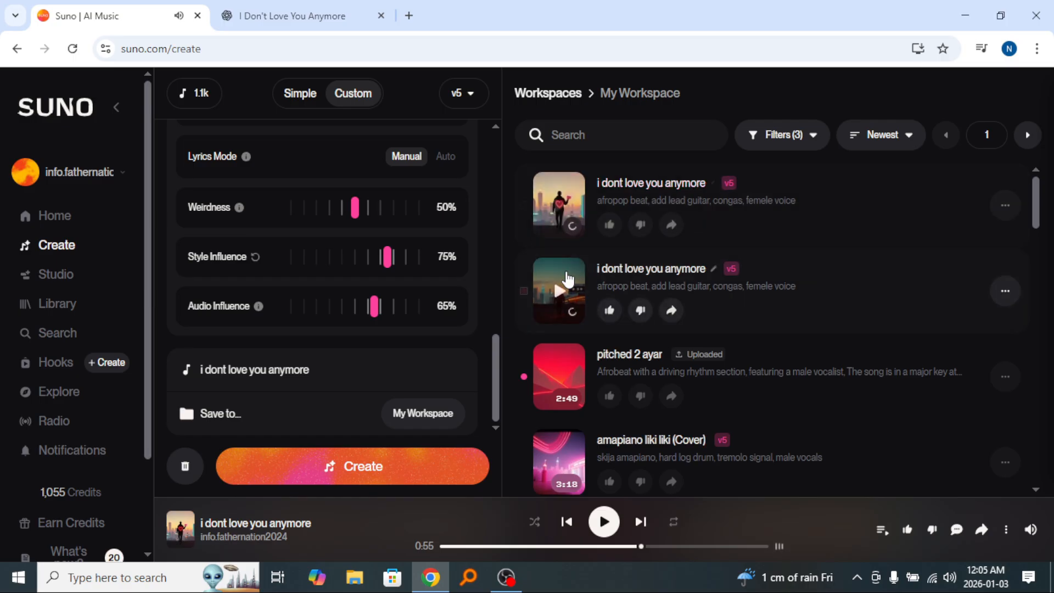
left_click(559, 291)
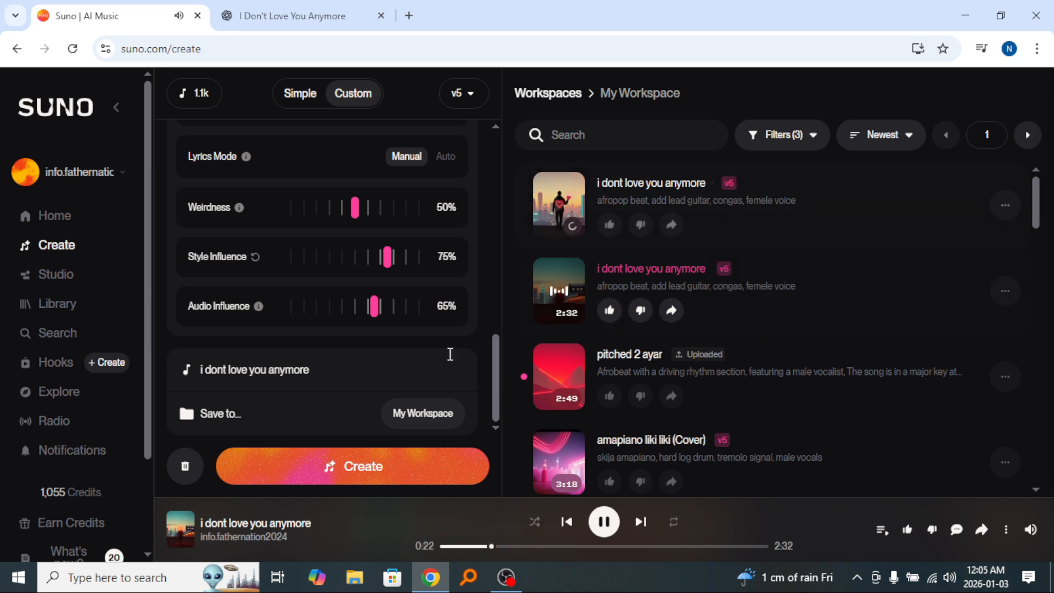
left_click(562, 299)
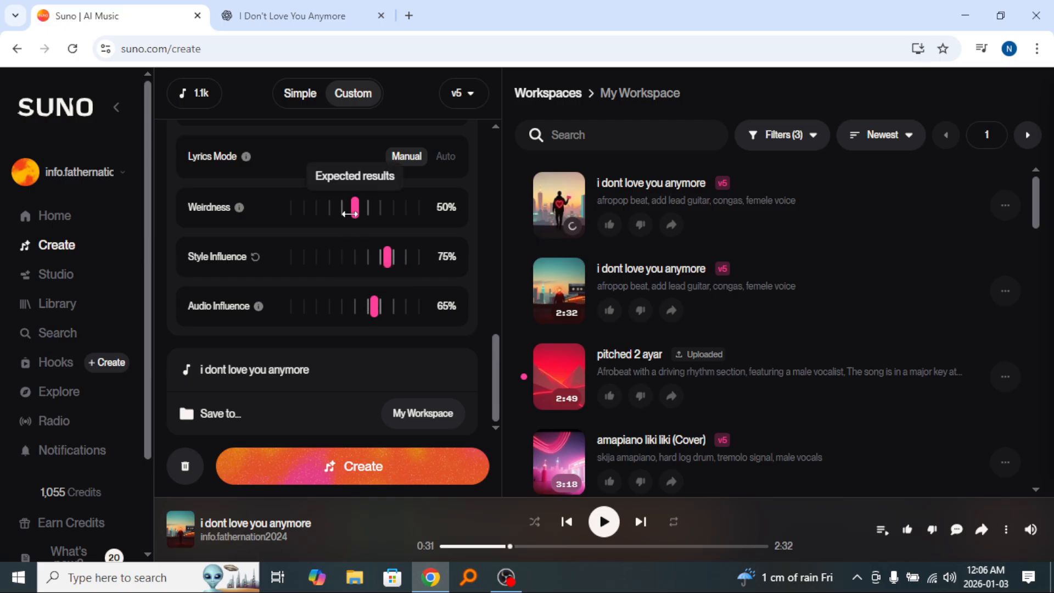
Raise Style Influence to 81% and Audio Influence to 67%
left_click_drag(388, 260, 451, 263)
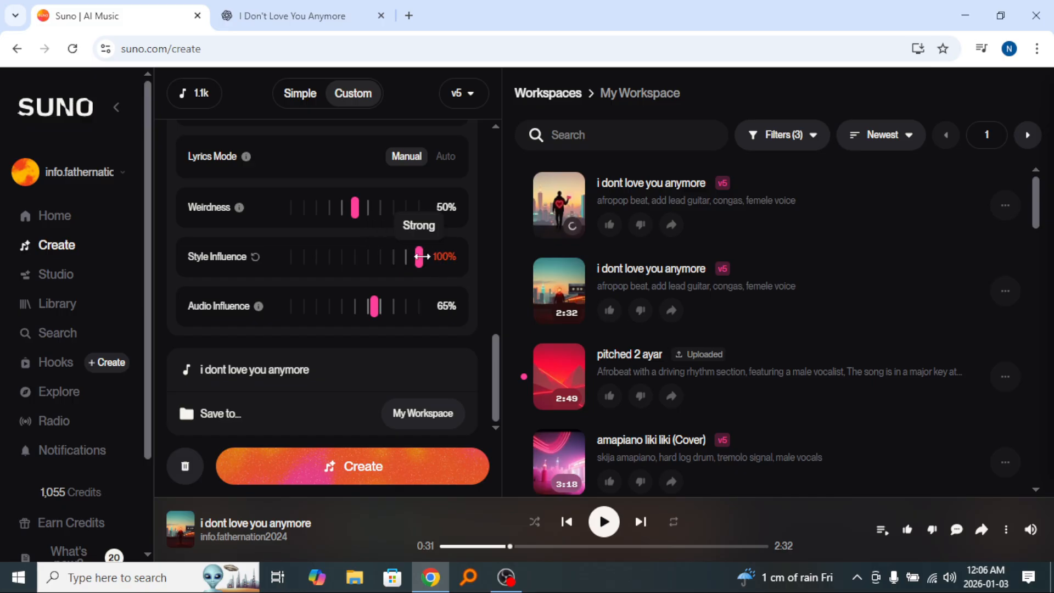
left_click_drag(421, 257, 394, 257)
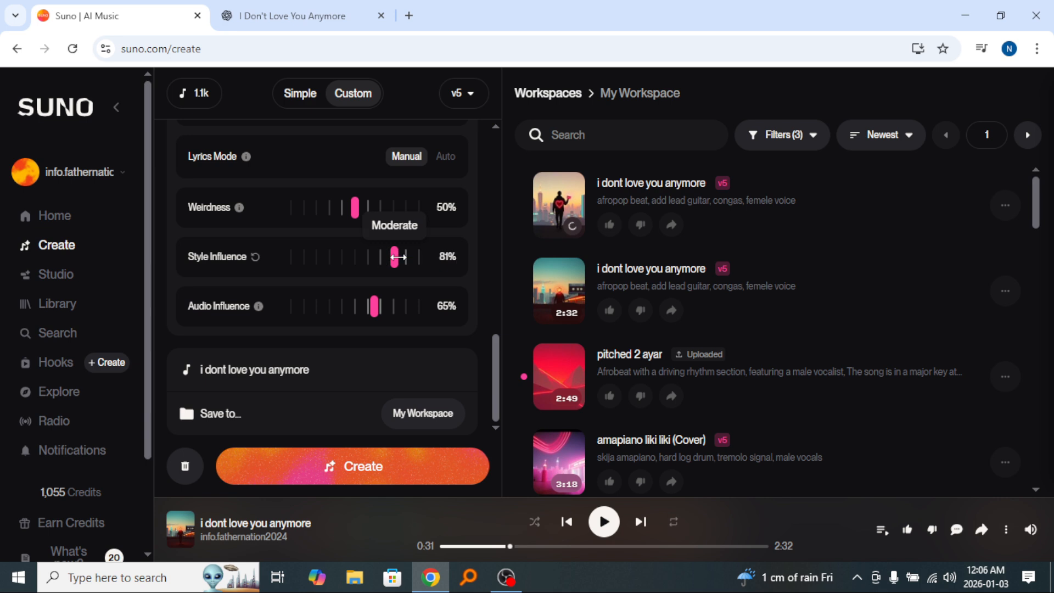
mouse_move(375, 304)
left_mouse_down()
mouse_move(462, 311)
mouse_move(382, 317)
left_mouse_up()
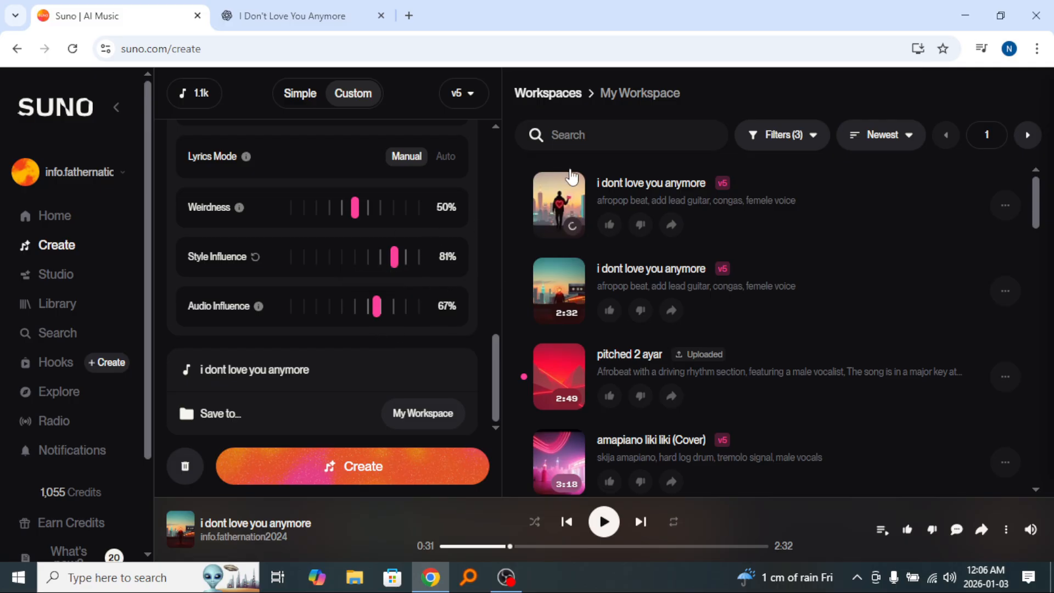
Download the 2:32 version of "i dont love you anymore" as MP3 audio and check it in the browser's recent downloads
left_click(1005, 290)
mouse_move(913, 482)
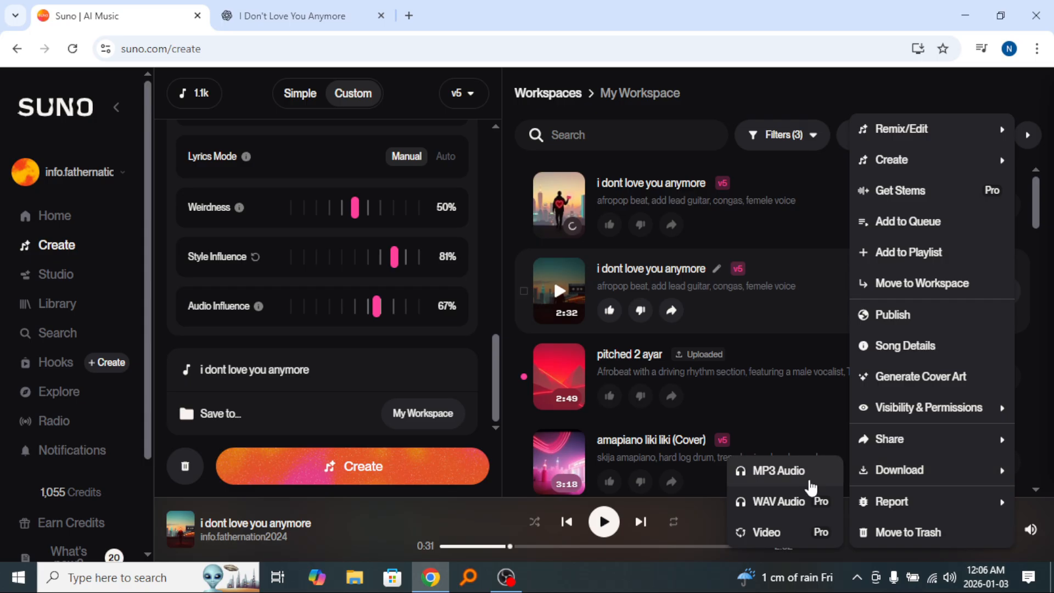
left_click(811, 483)
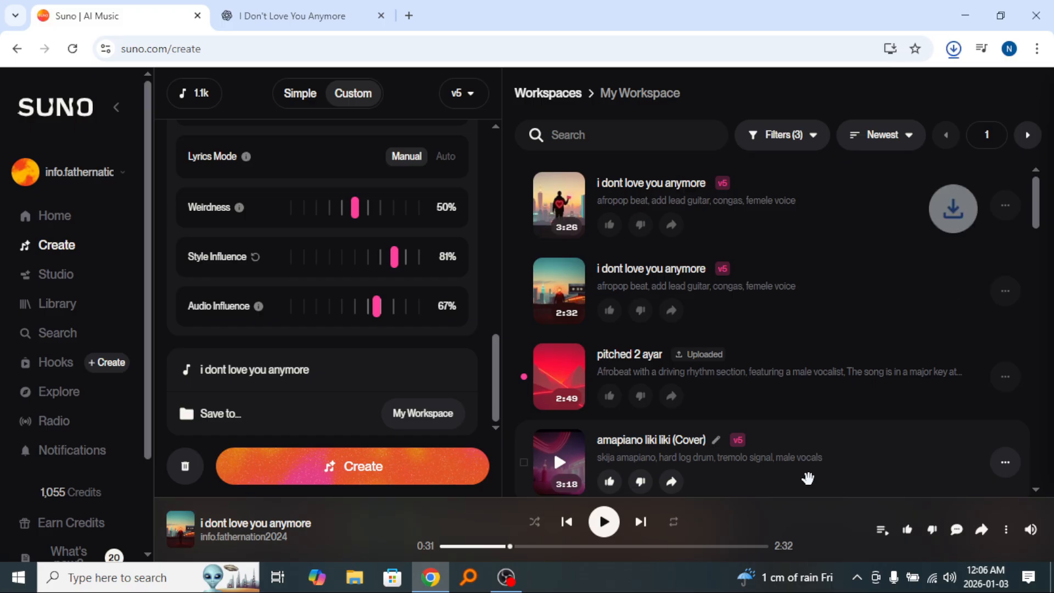
left_click(955, 51)
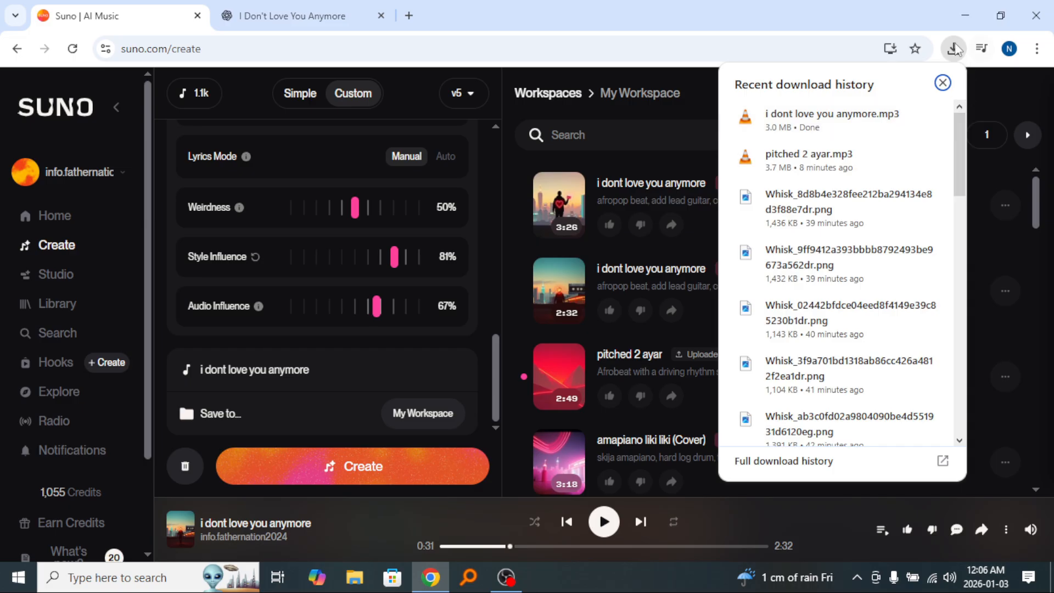
left_click(942, 82)
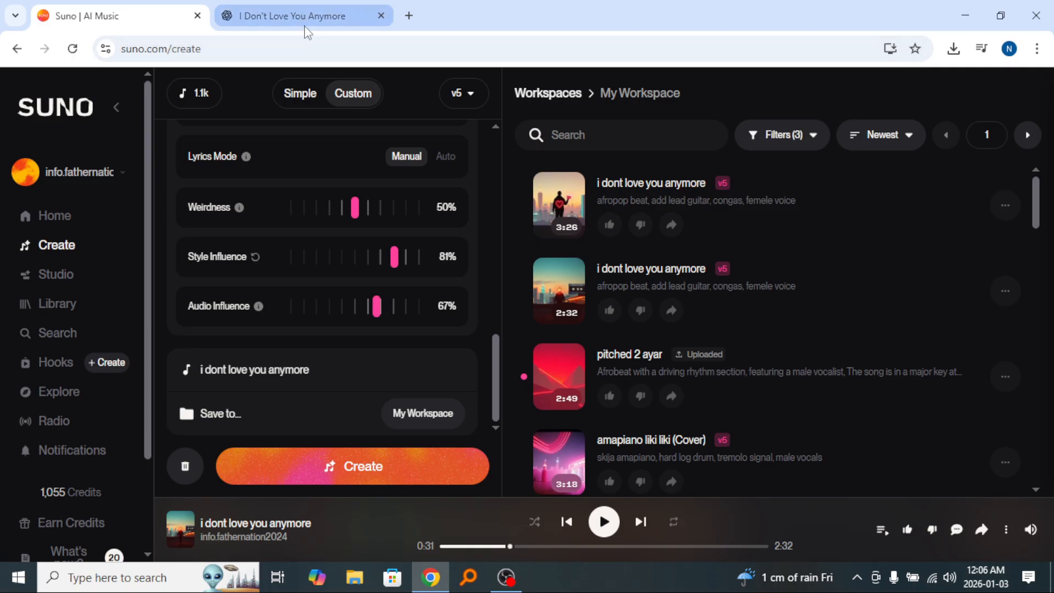
Switch to ChatGPT and open the Explore GPTs page
left_click(325, 12)
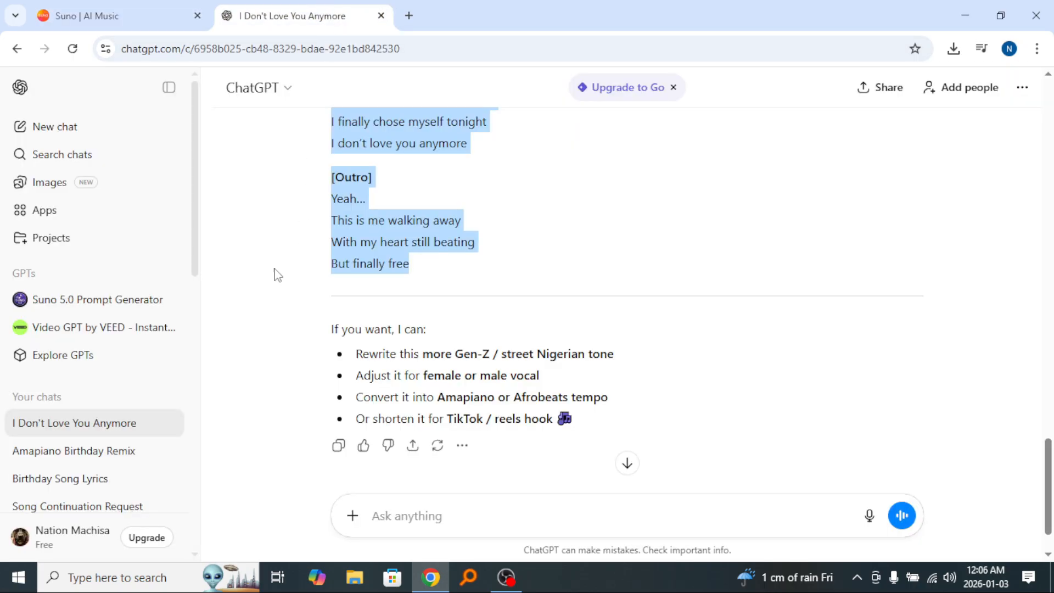
left_click(27, 275)
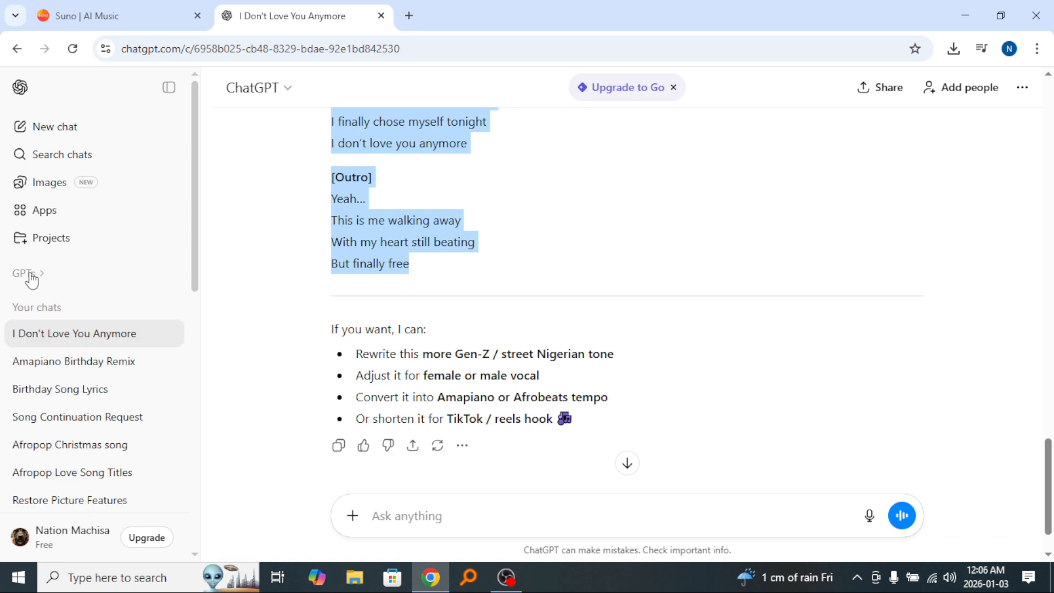
scroll(118, 294, "down", 5)
scroll(87, 266, "up", 5)
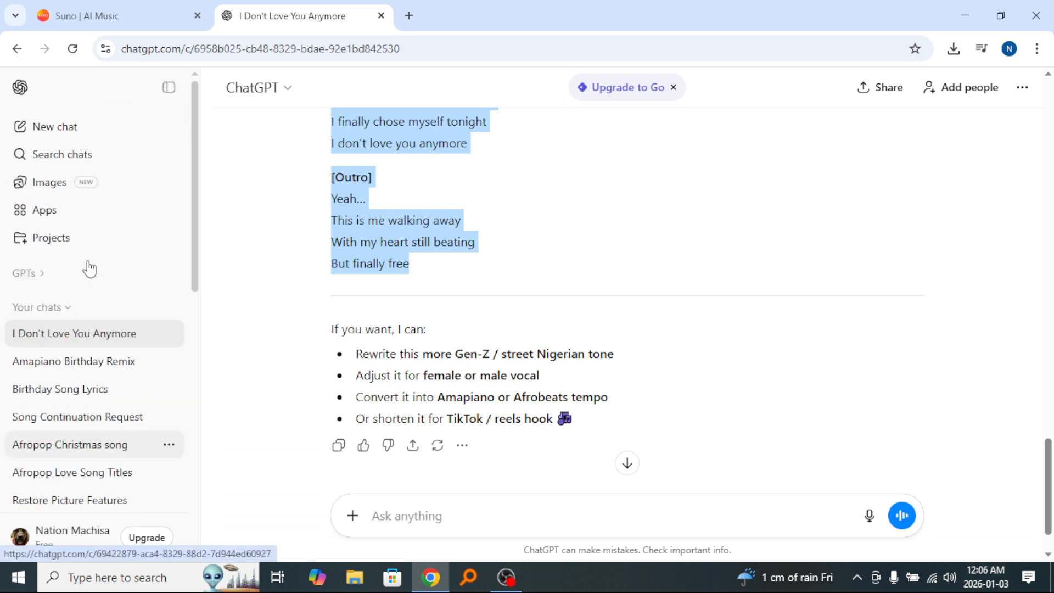
left_click(31, 277)
left_click(31, 277)
left_click(32, 277)
scroll(33, 283, "down", 1)
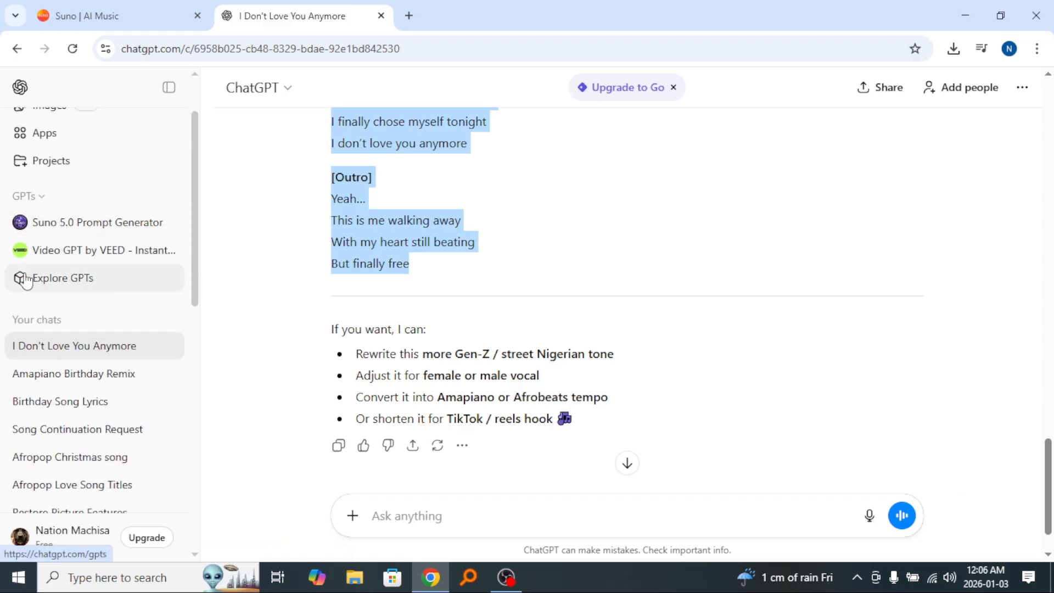
left_click(97, 286)
Browse the top-pick GPTs and search the GPT catalogue for "suno"
scroll(607, 358, "down", 1)
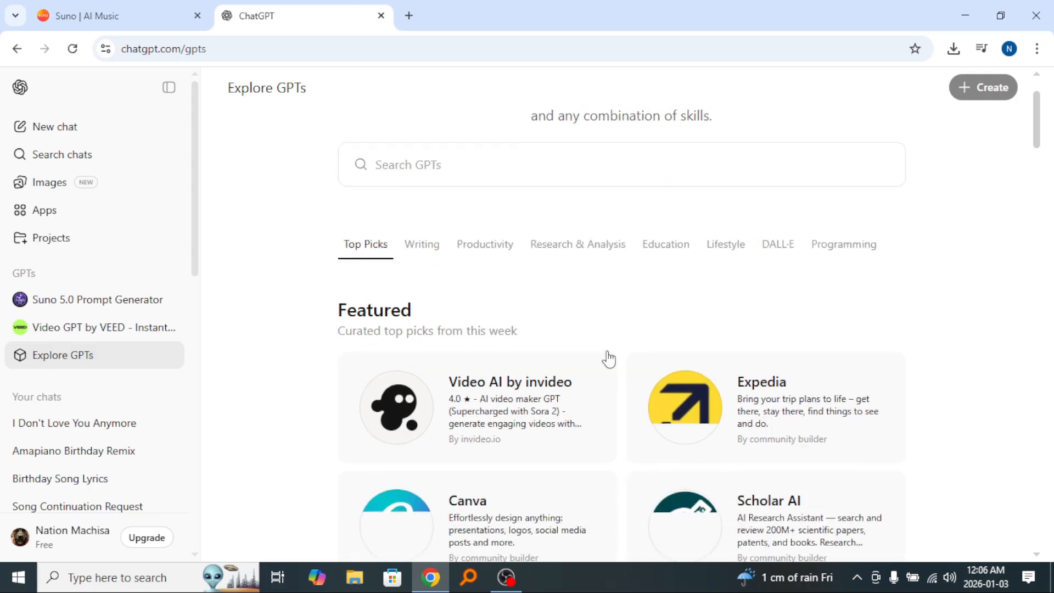
scroll(608, 357, "down", 10)
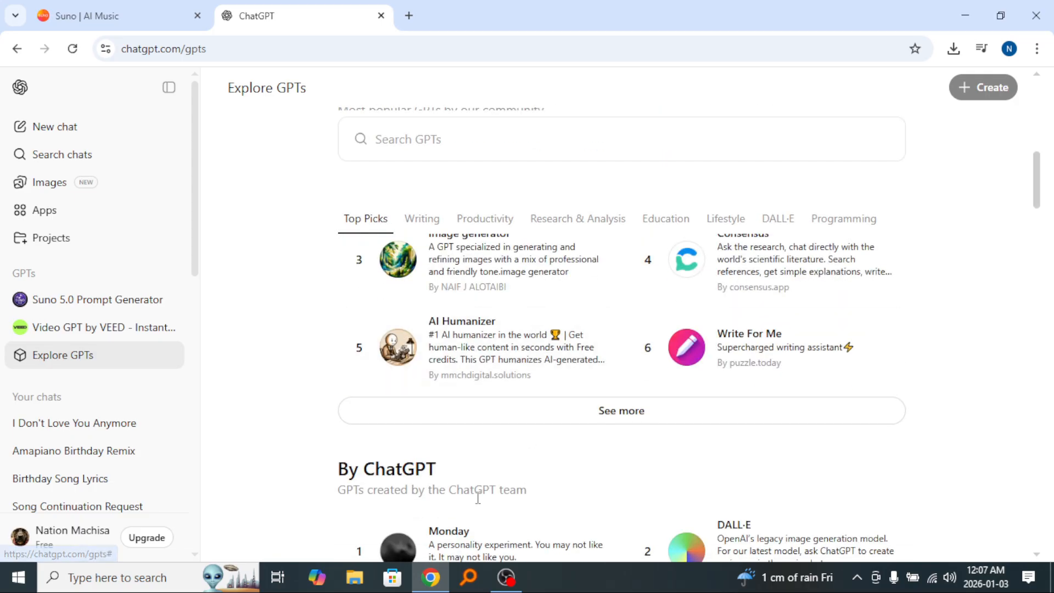
scroll(543, 476, "down", 4)
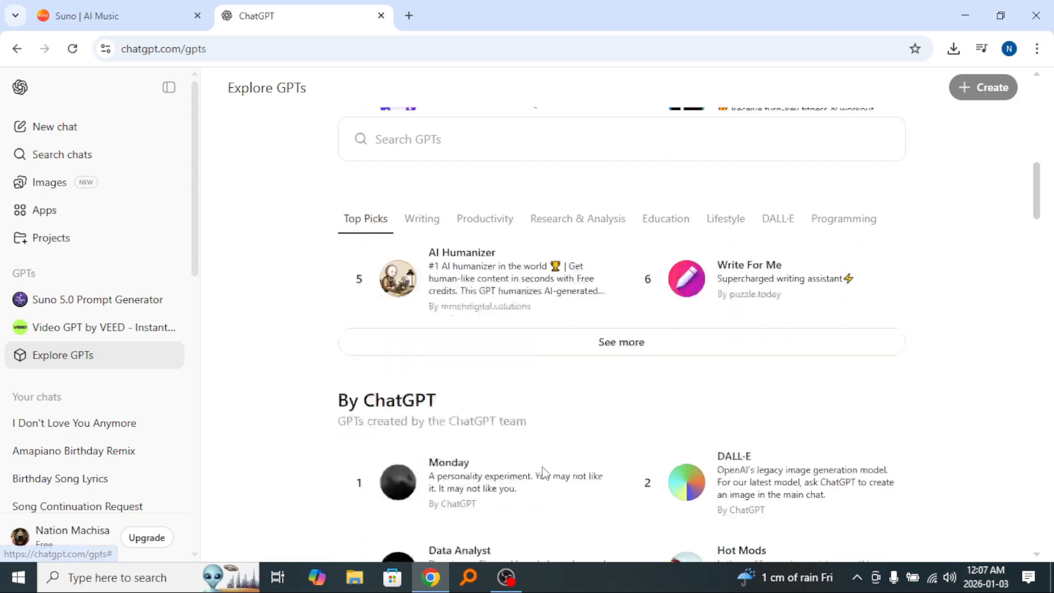
left_click(398, 146)
type("suno")
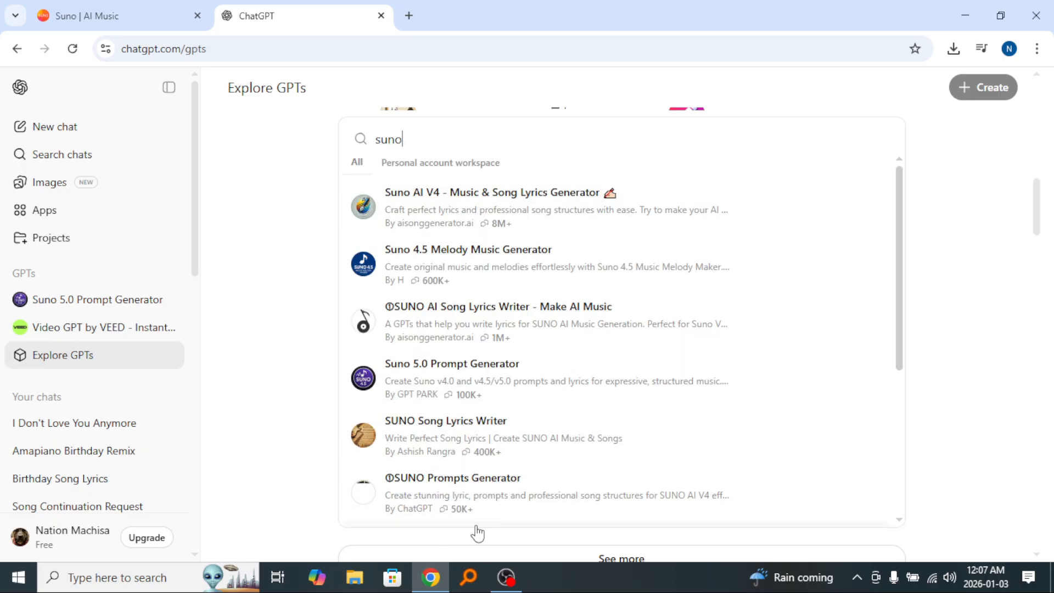
Start a chat with the Suno 5.0 Prompt Generator GPT and send "i want a pront for ayra starr voice a nigerian artist"
left_click(471, 382)
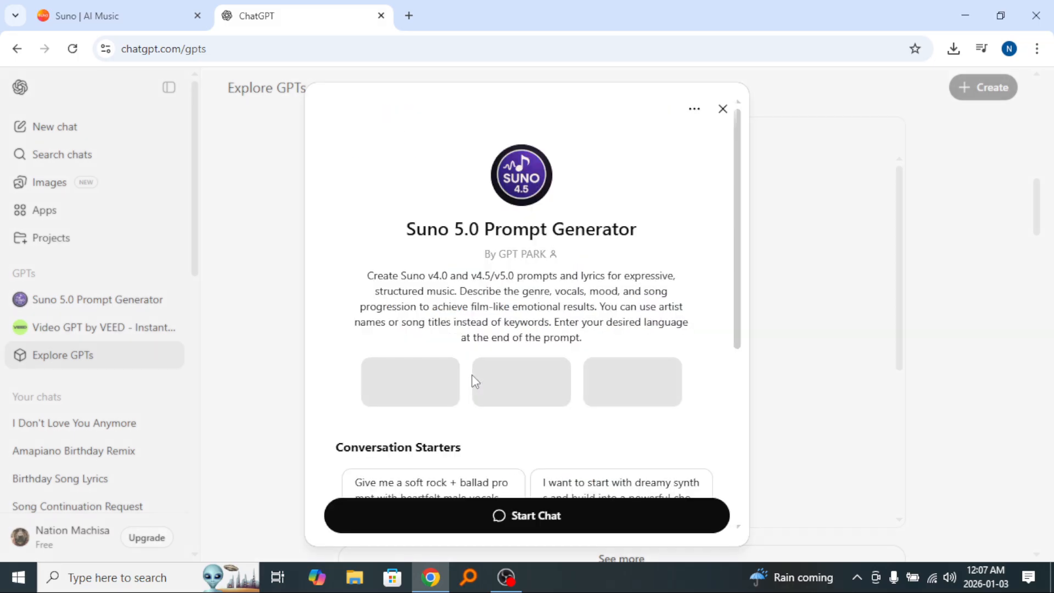
left_click(533, 521)
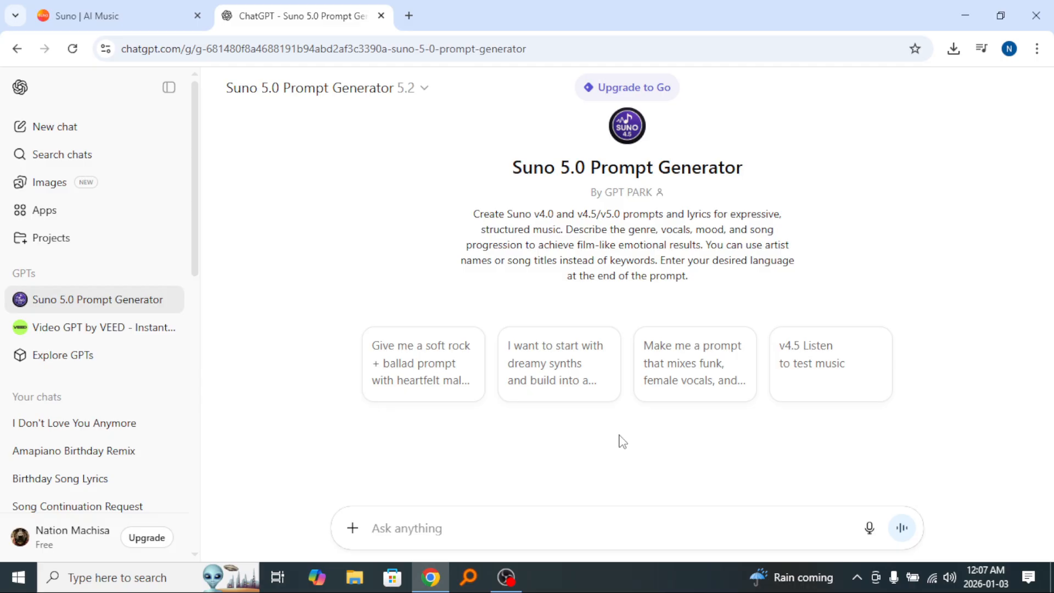
type("i want")
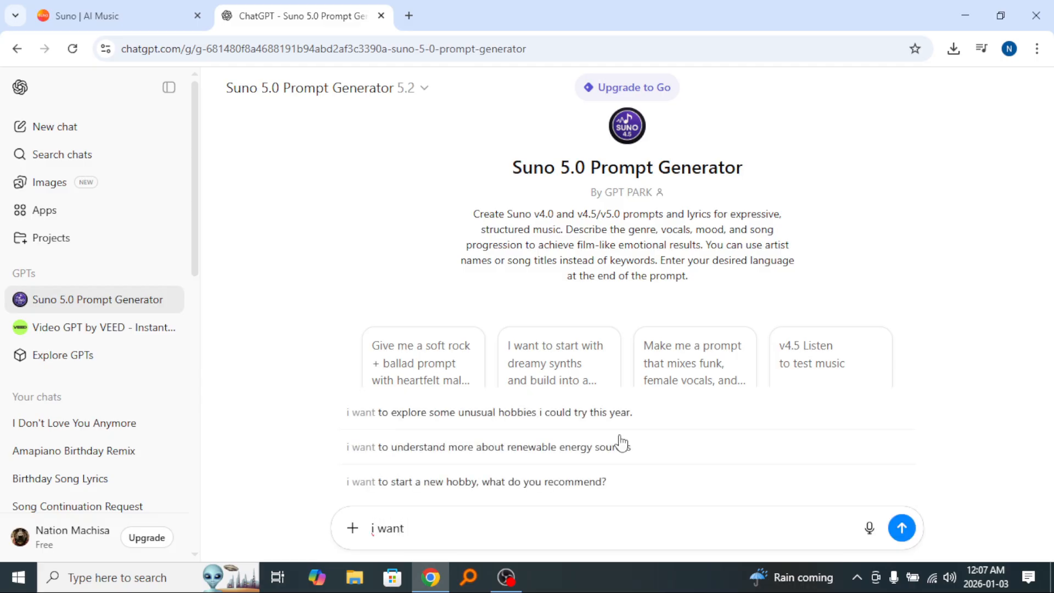
type(" a ")
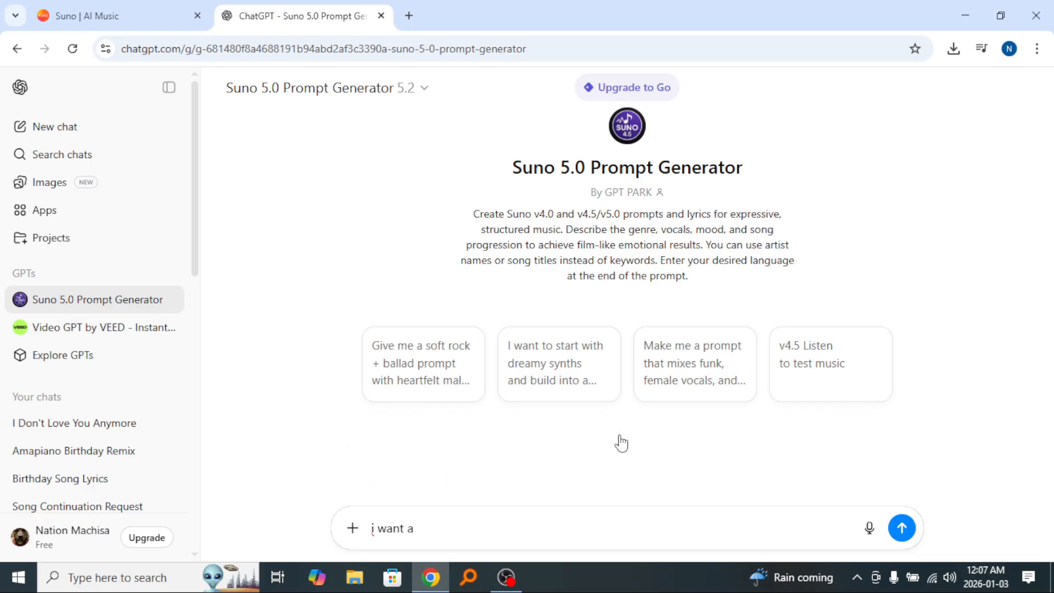
type("pront for ayra starr ")
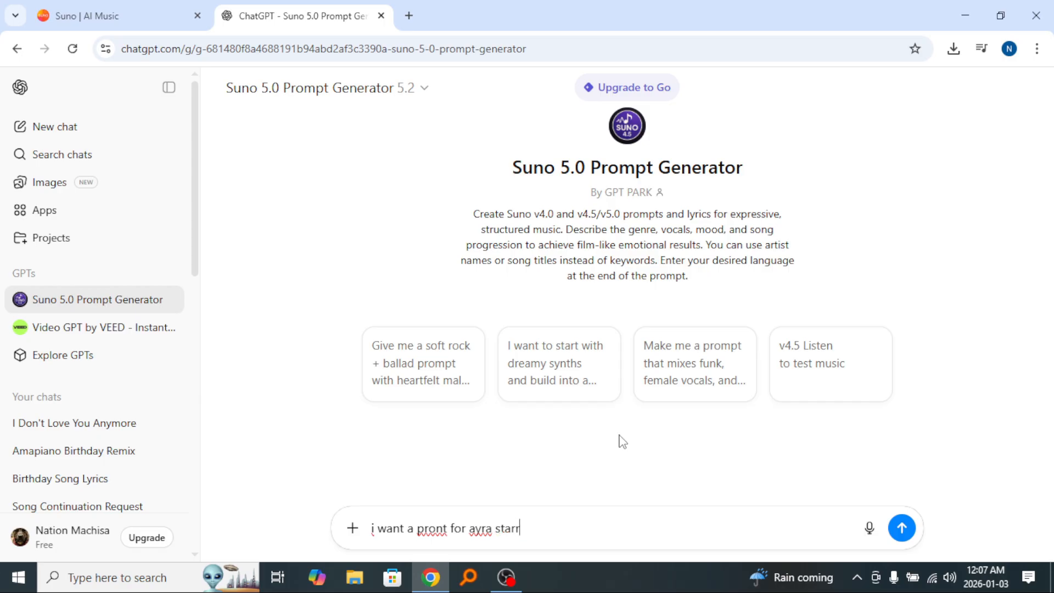
type(" voice a nigerian artist")
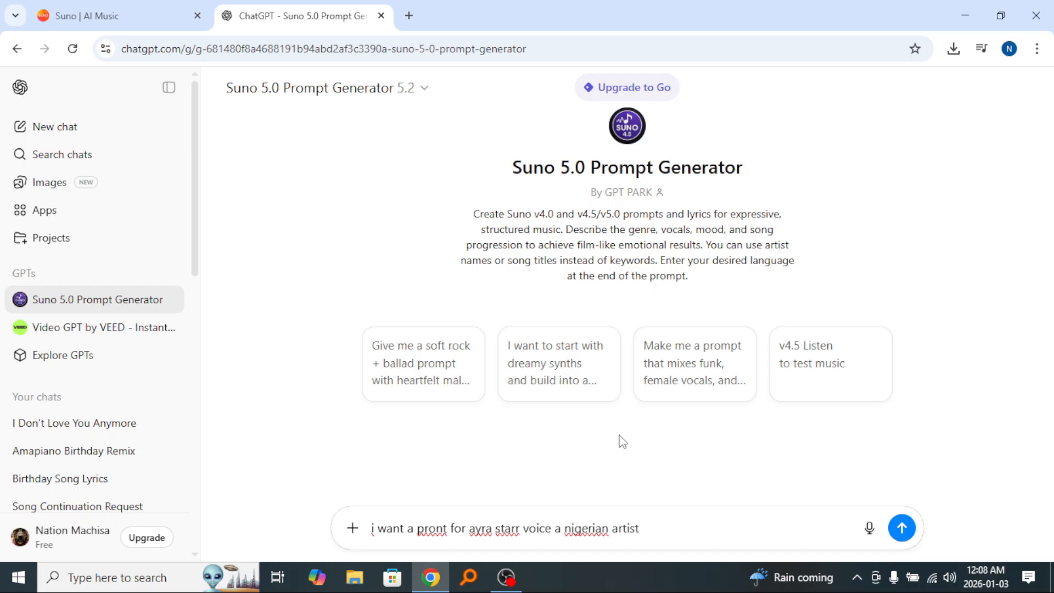
key("Return")
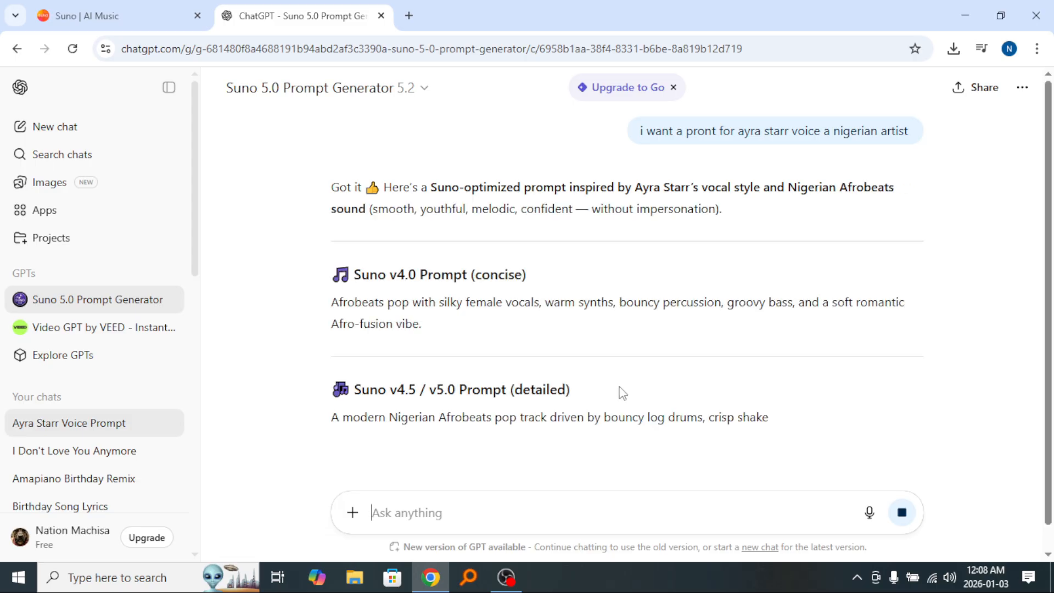
Copy the detailed Suno v4.5 / v5.0 prompt text from the Ayra Starr reply
scroll(608, 349, "down", 2)
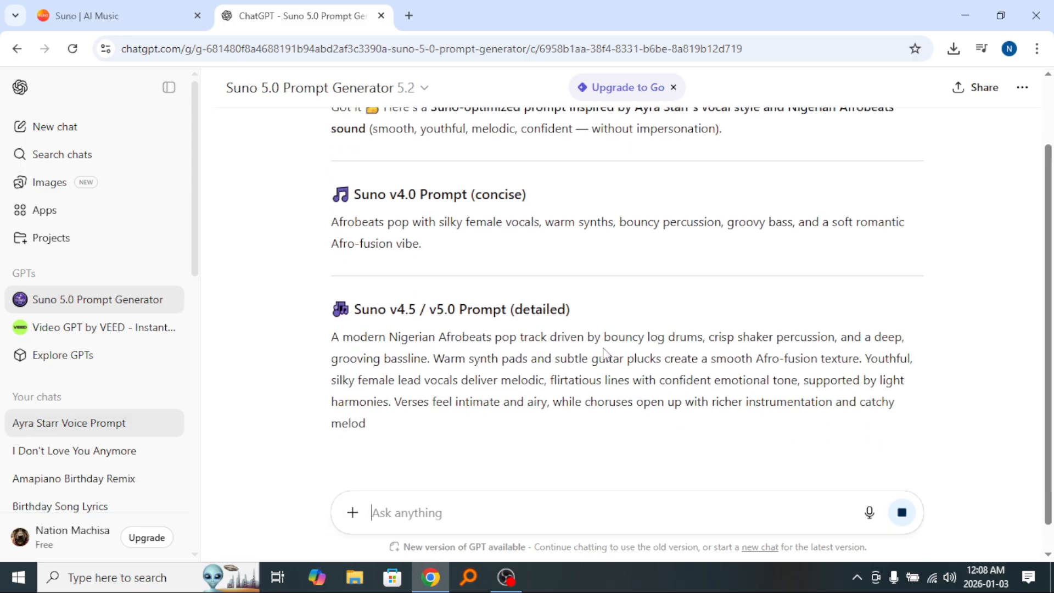
scroll(604, 351, "down", 3)
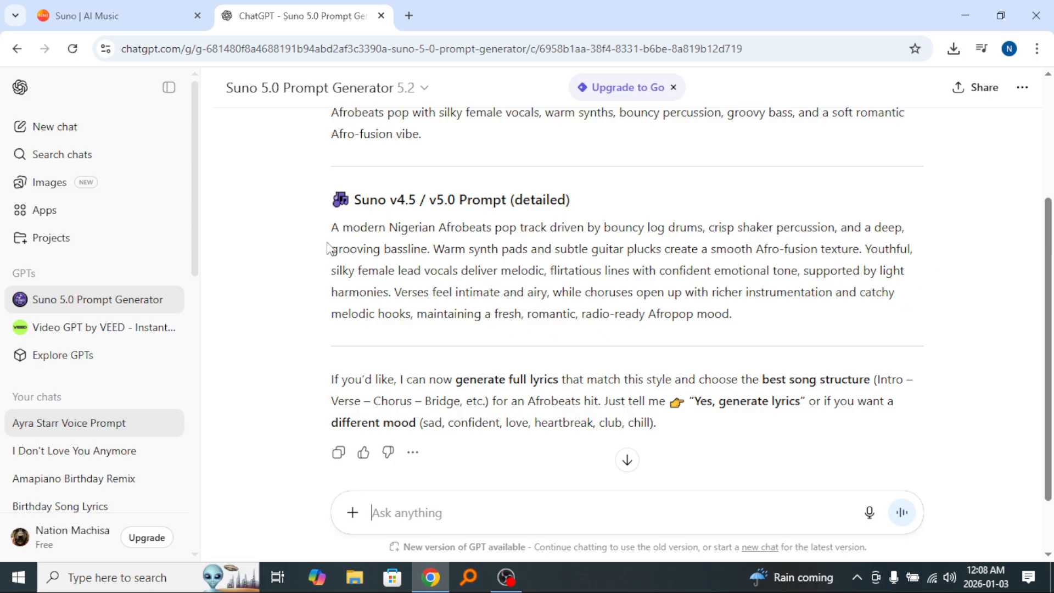
left_click_drag(335, 229, 705, 320)
right_click(671, 300)
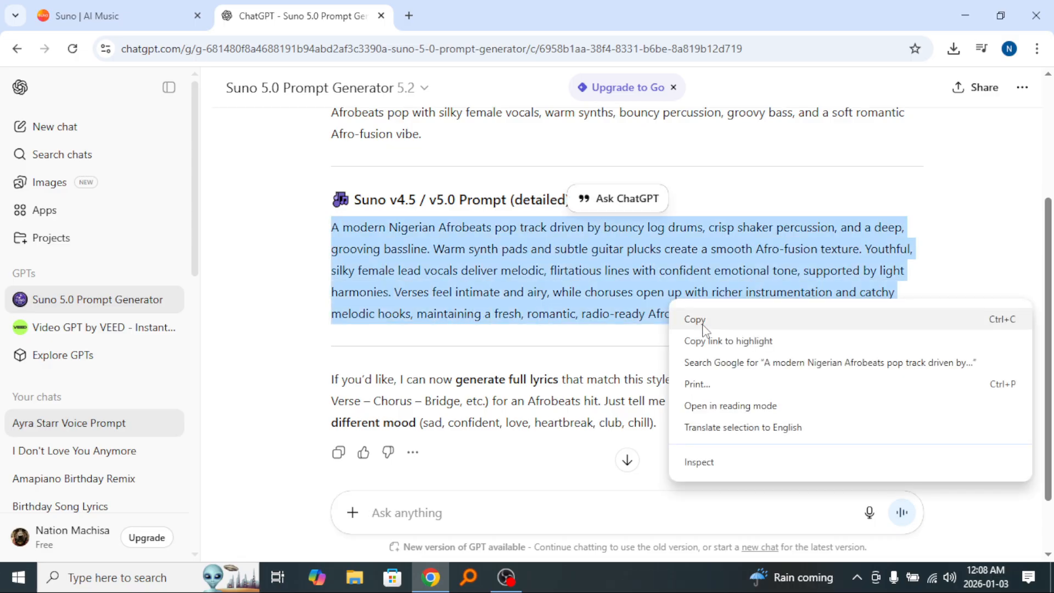
left_click(704, 323)
Send the follow-up request "inspired by a song called hot body" to the prompt generator
scroll(449, 456, "down", 2)
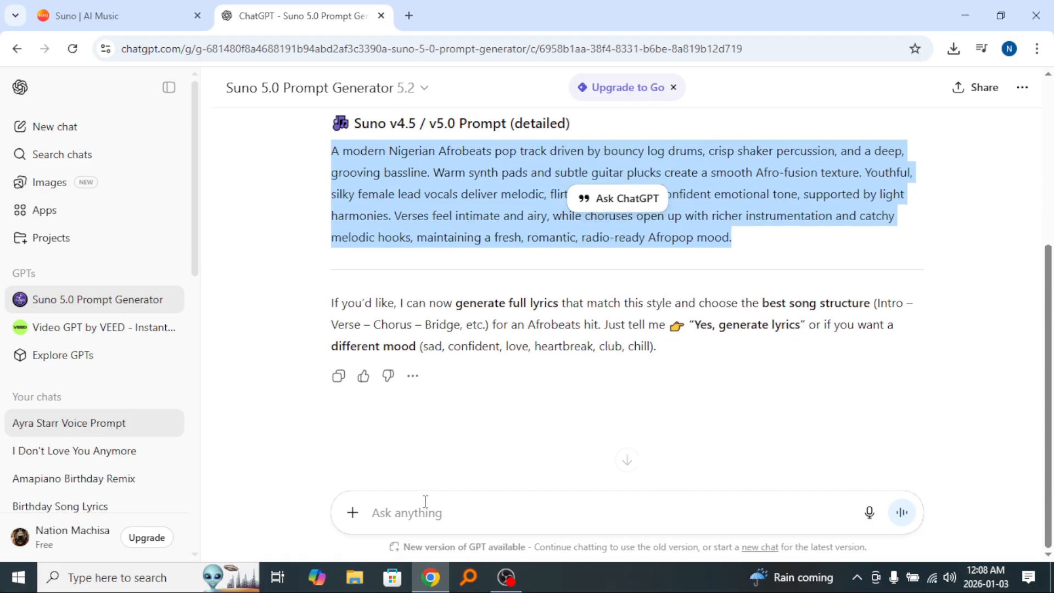
left_click(446, 518)
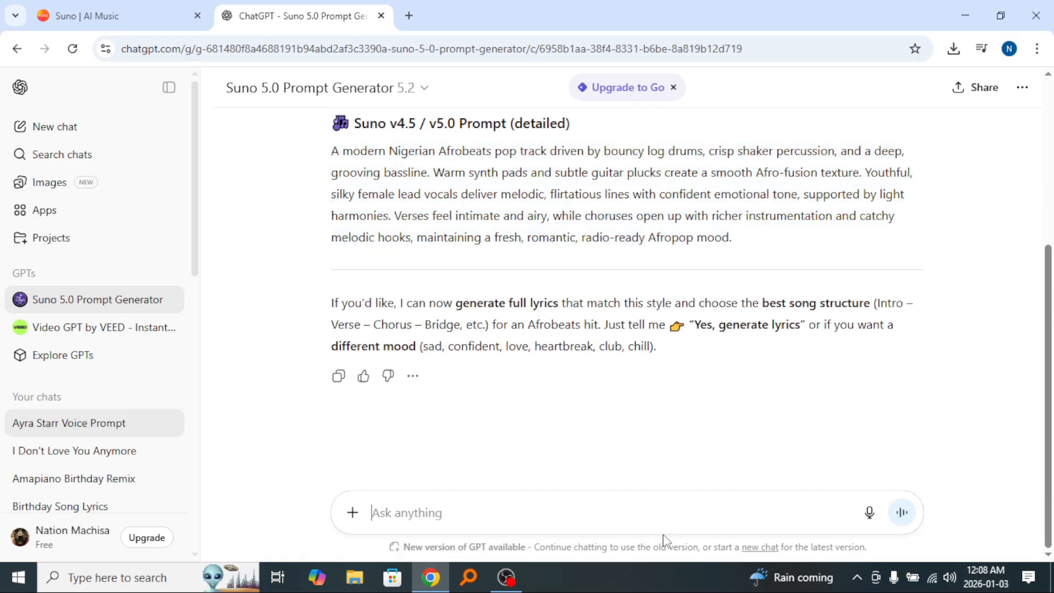
type("inspired ")
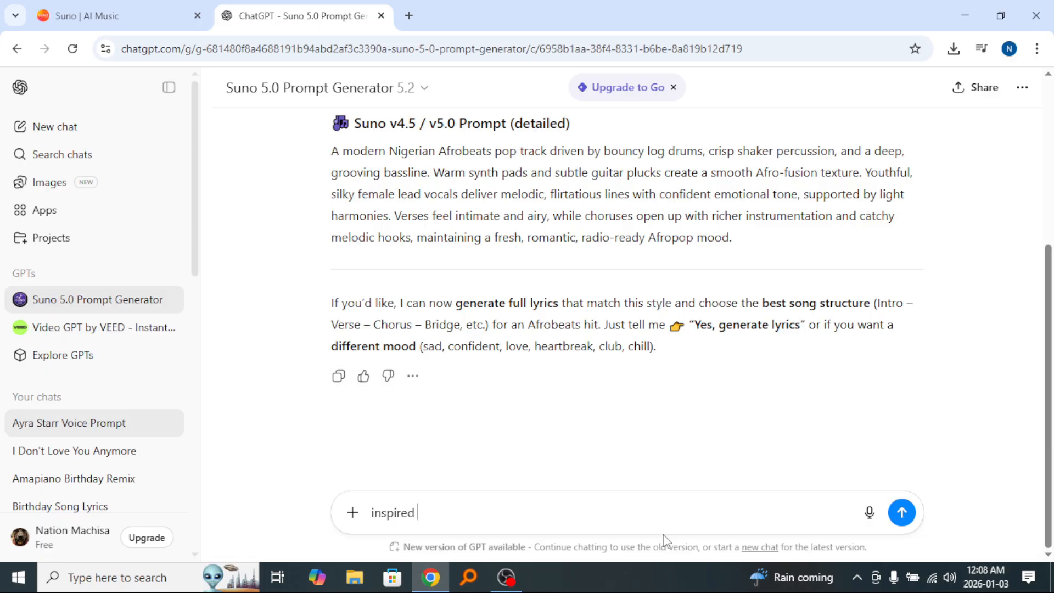
type("by a song called hot body")
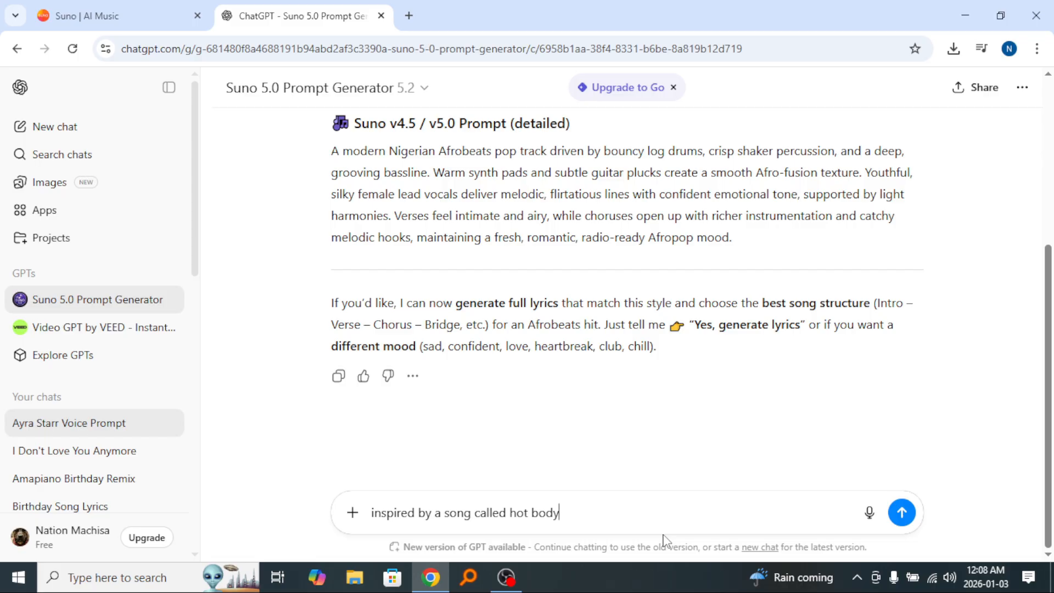
key("Return")
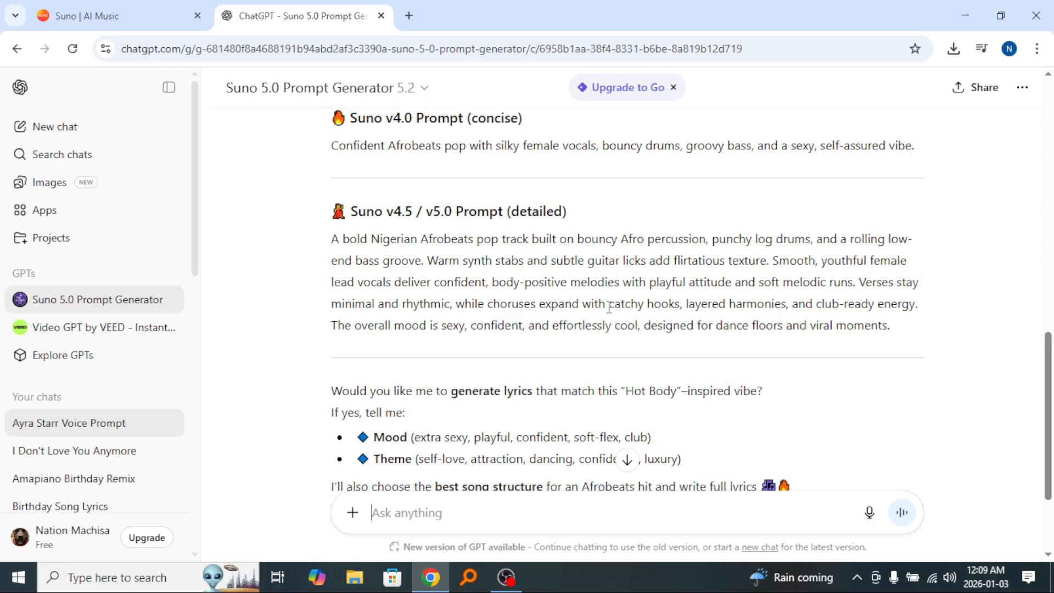
Copy the detailed v4.5 / v5.0 prompt paragraph from the "Hot Body"-inspired reply
left_click_drag(335, 240, 851, 360)
right_click(815, 329)
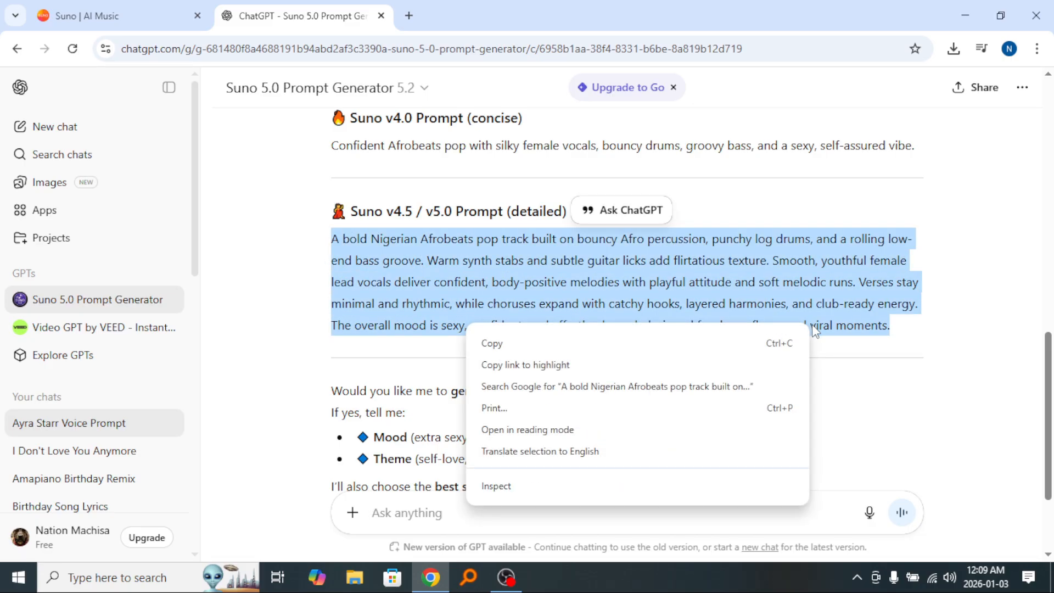
left_click(729, 344)
Switch to Suno and replace the Styles text with the copied Nigerian Afrobeats prompt
left_click(141, 17)
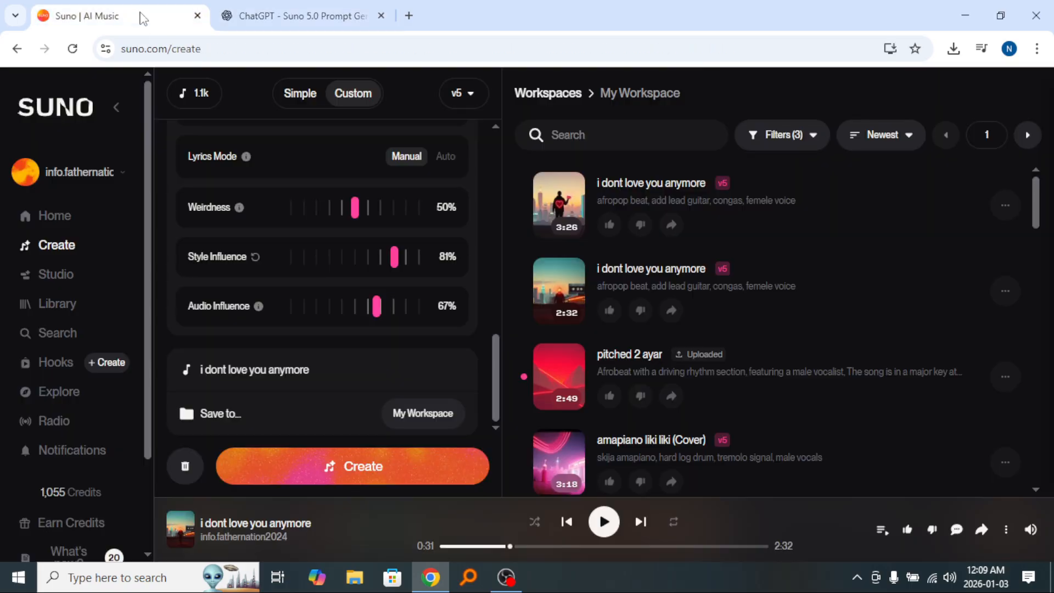
scroll(292, 357, "up", 10)
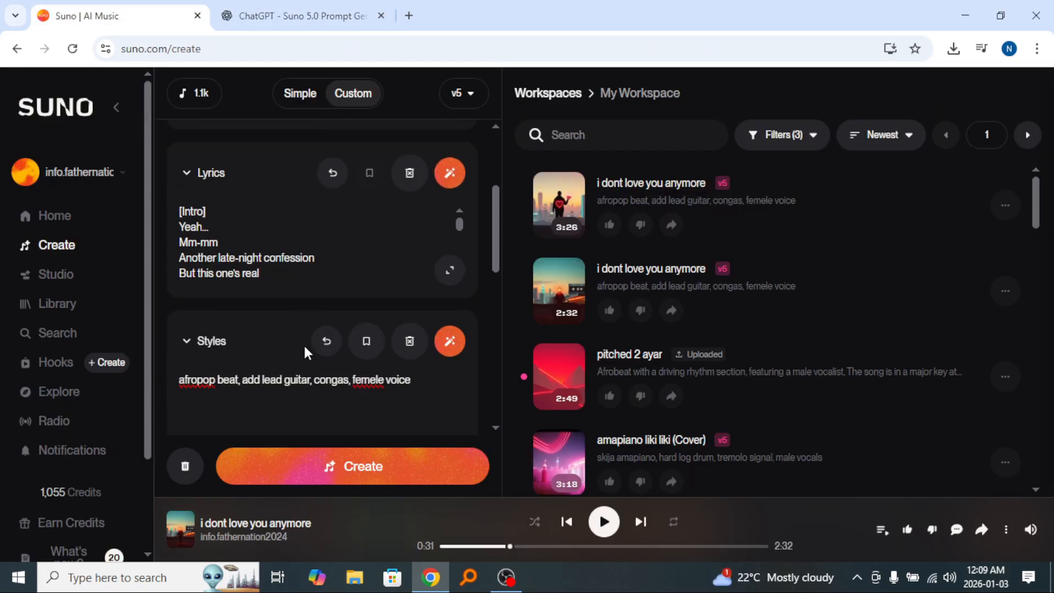
scroll(295, 325, "down", 2)
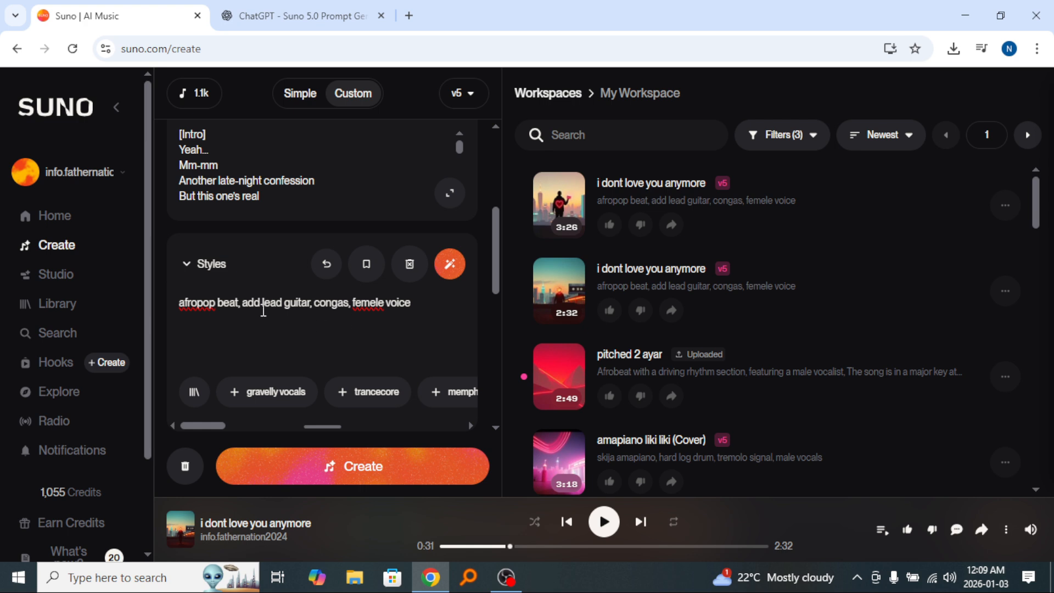
left_click(410, 264)
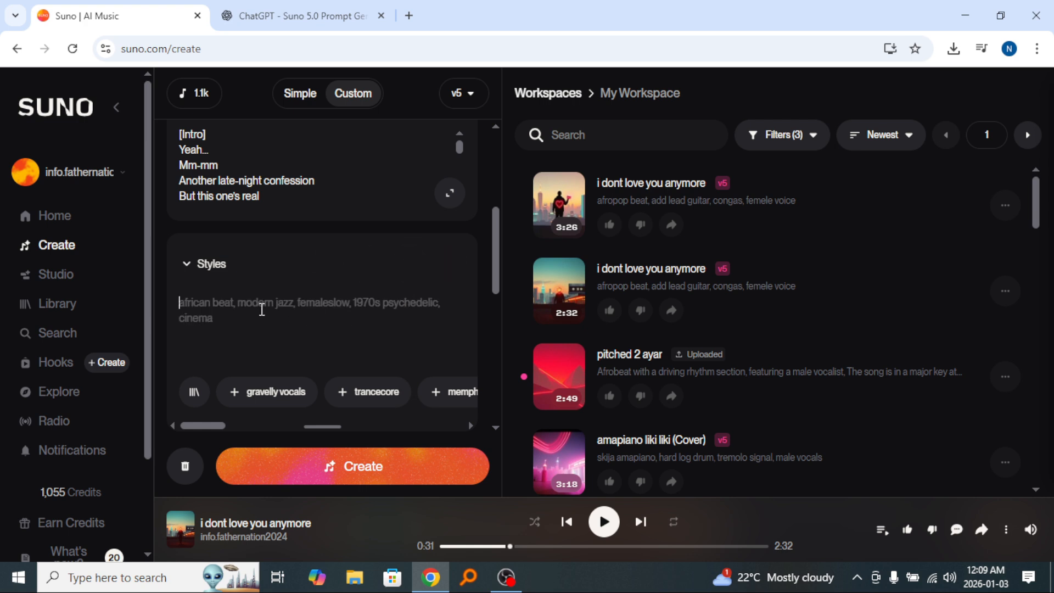
right_click(262, 309)
left_click(284, 386)
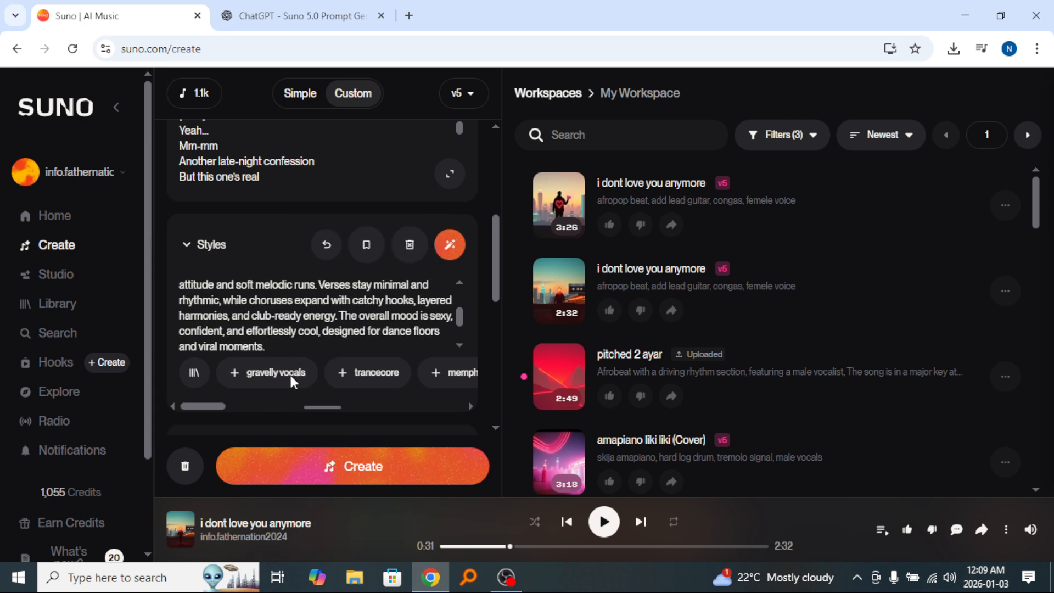
Raise Audio Influence to 82% and generate the song with the title "i dont love you anymore"
scroll(288, 373, "down", 8)
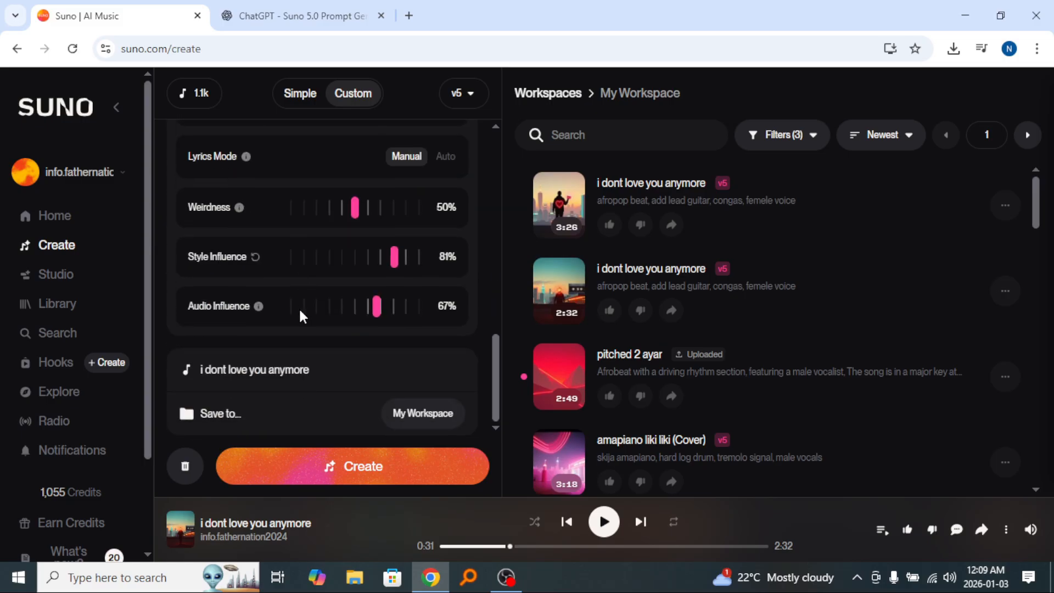
left_click_drag(372, 309, 392, 309)
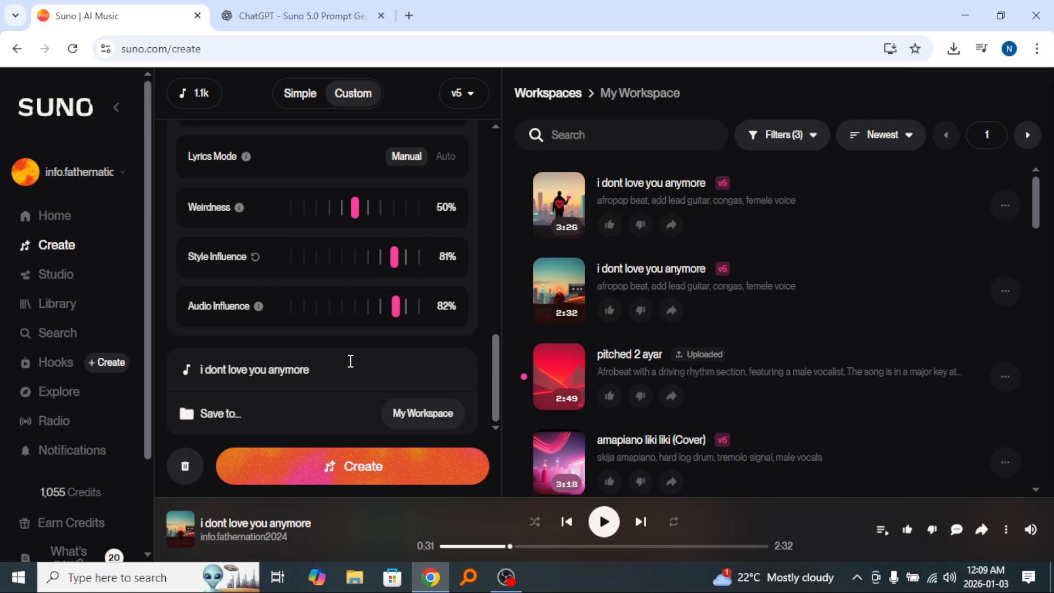
left_click_drag(322, 368, 200, 362)
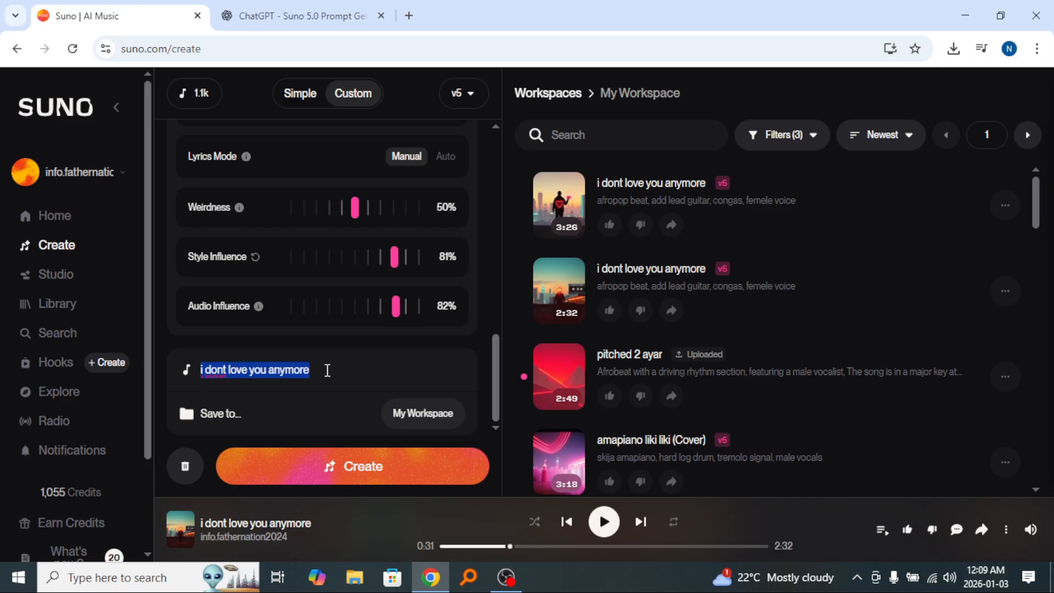
left_click(341, 475)
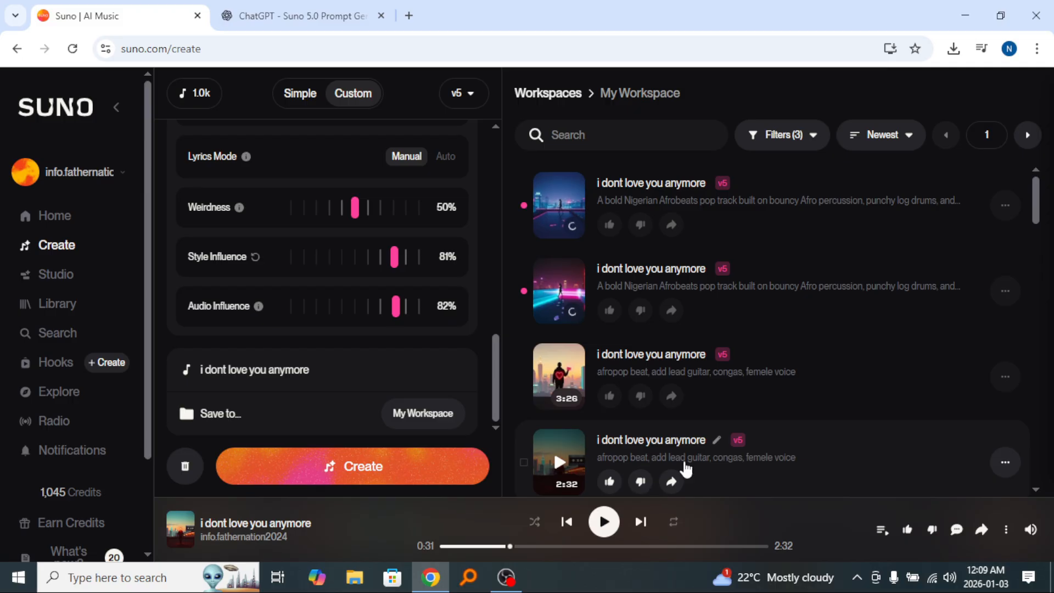
Listen to both newly generated Nigerian Afrobeats versions of "i dont love you anymore" and pause playback
left_click(573, 208)
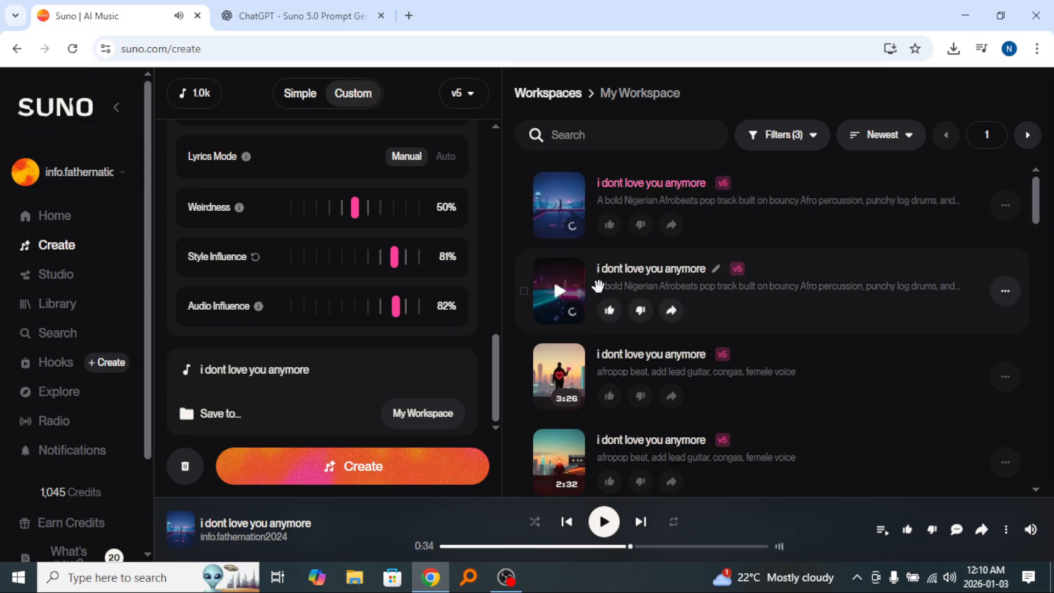
left_click(560, 292)
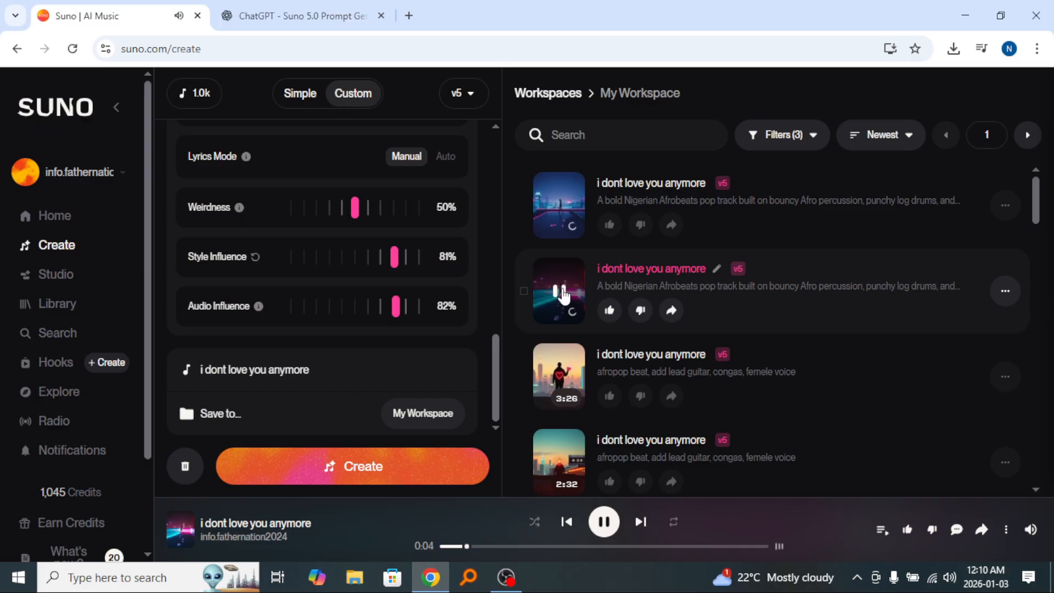
left_click(562, 295)
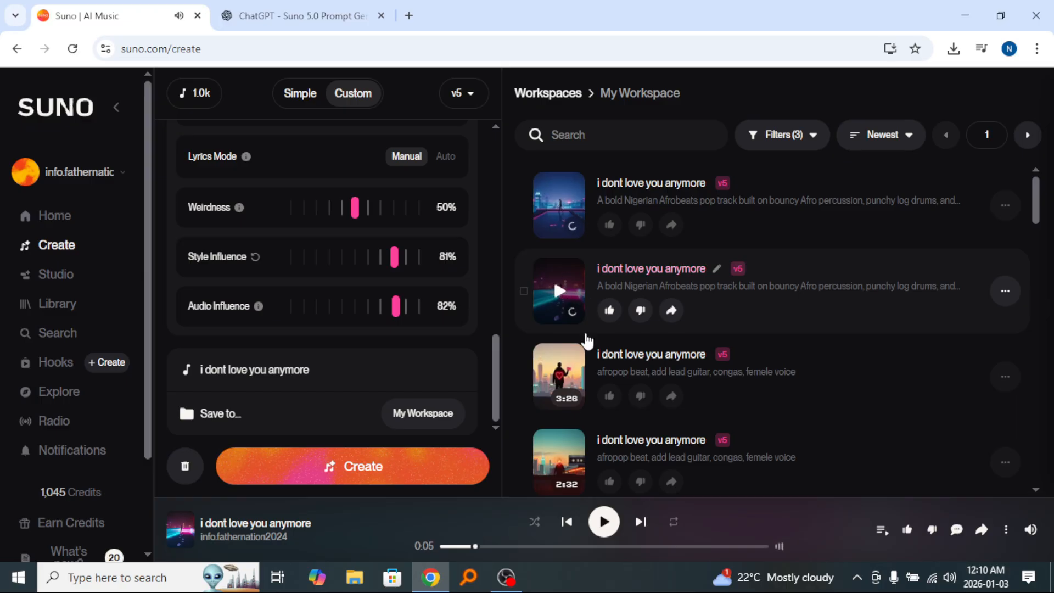
left_click(506, 577)
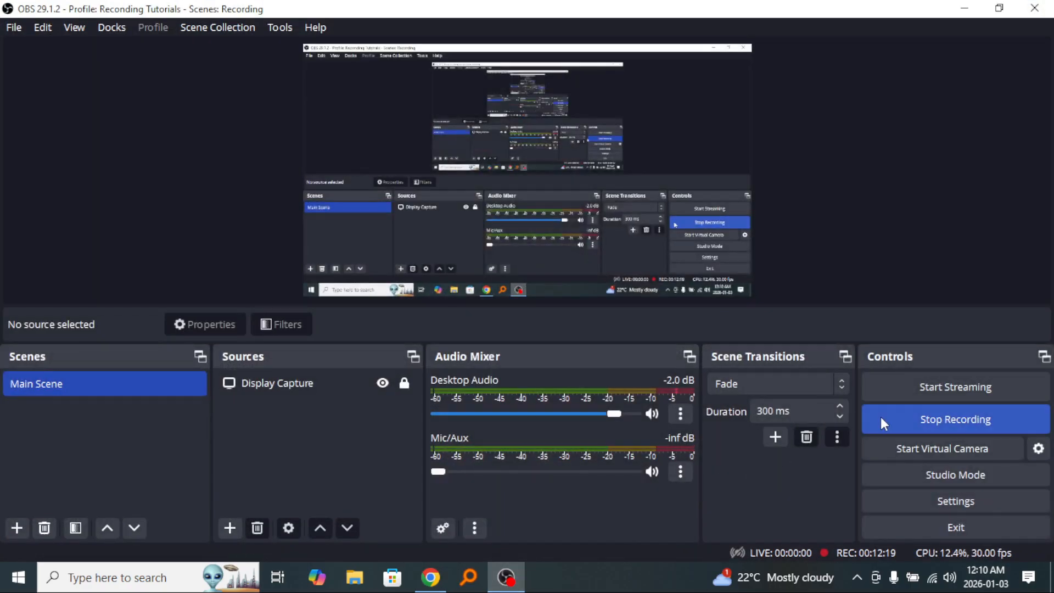
left_click(920, 418)
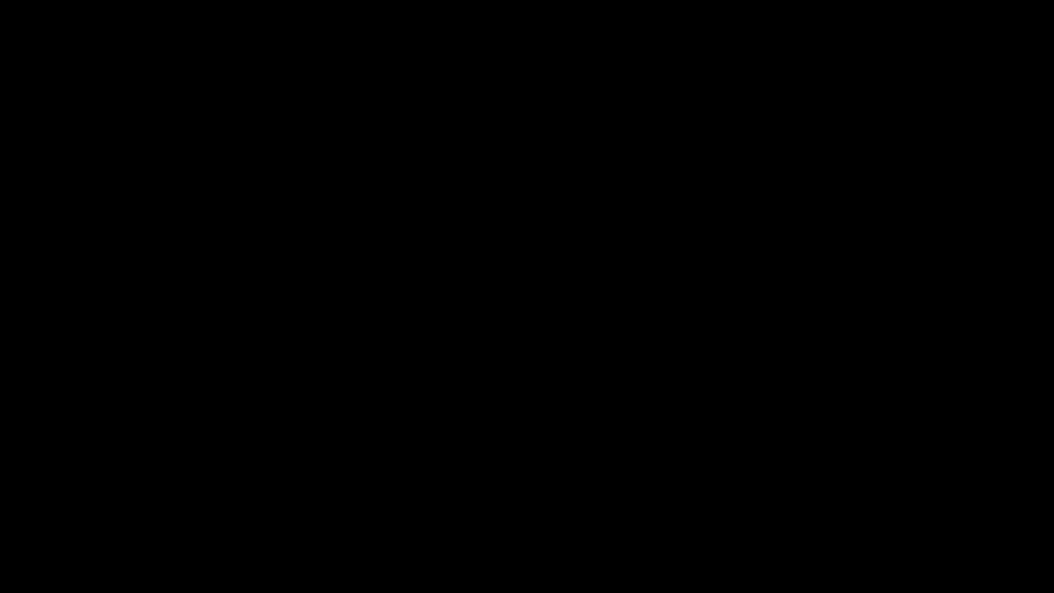